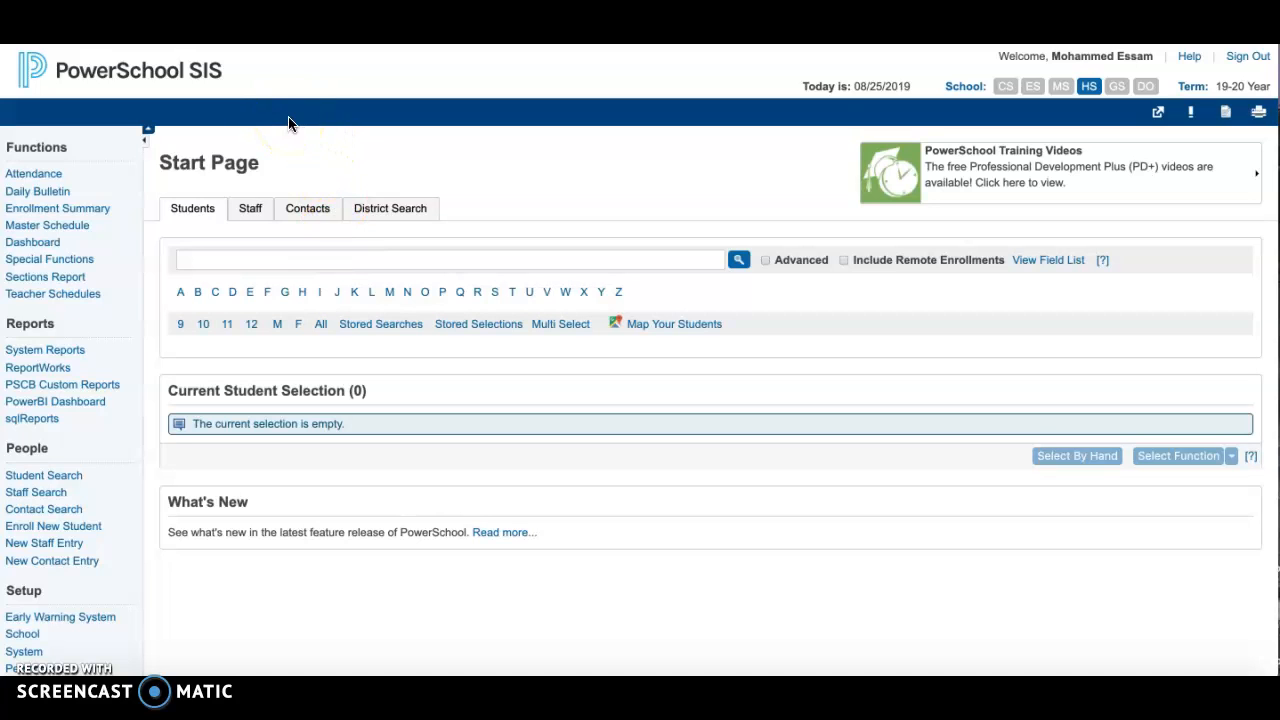
Open the Class Rosters (PDF) report from the Student Listings section of the system reports.
left_click(58, 354)
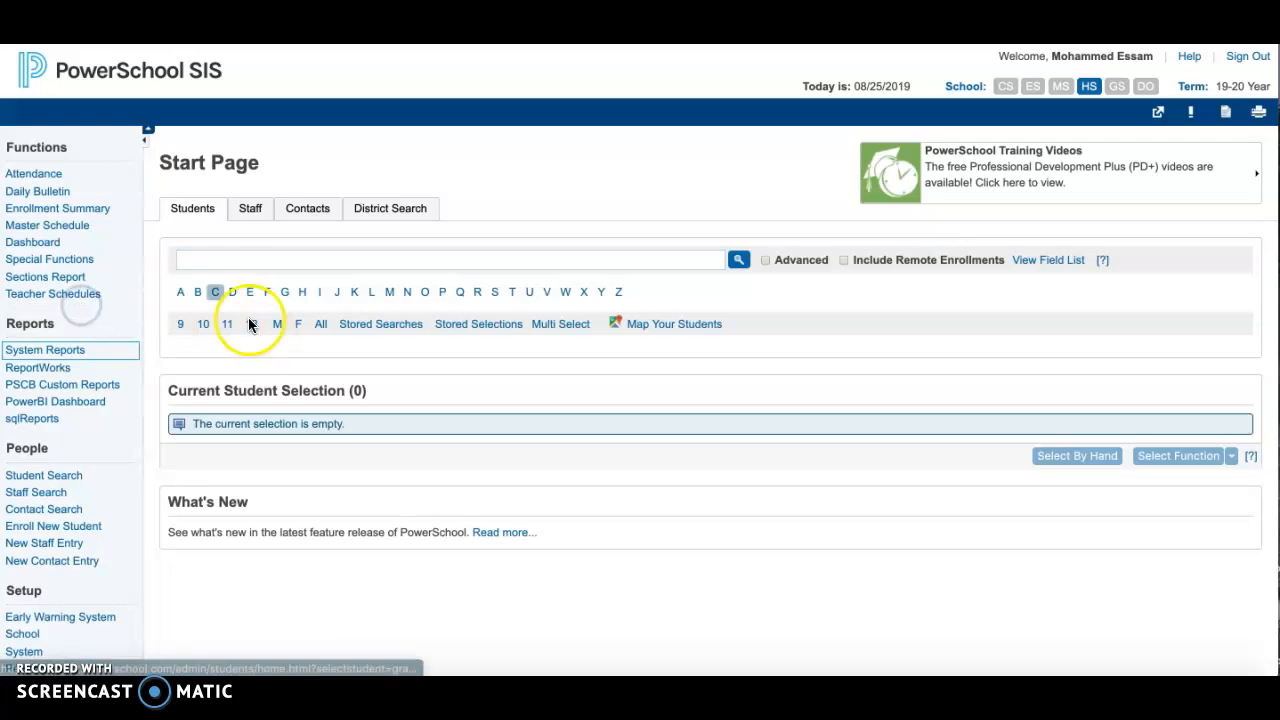
left_click(85, 357)
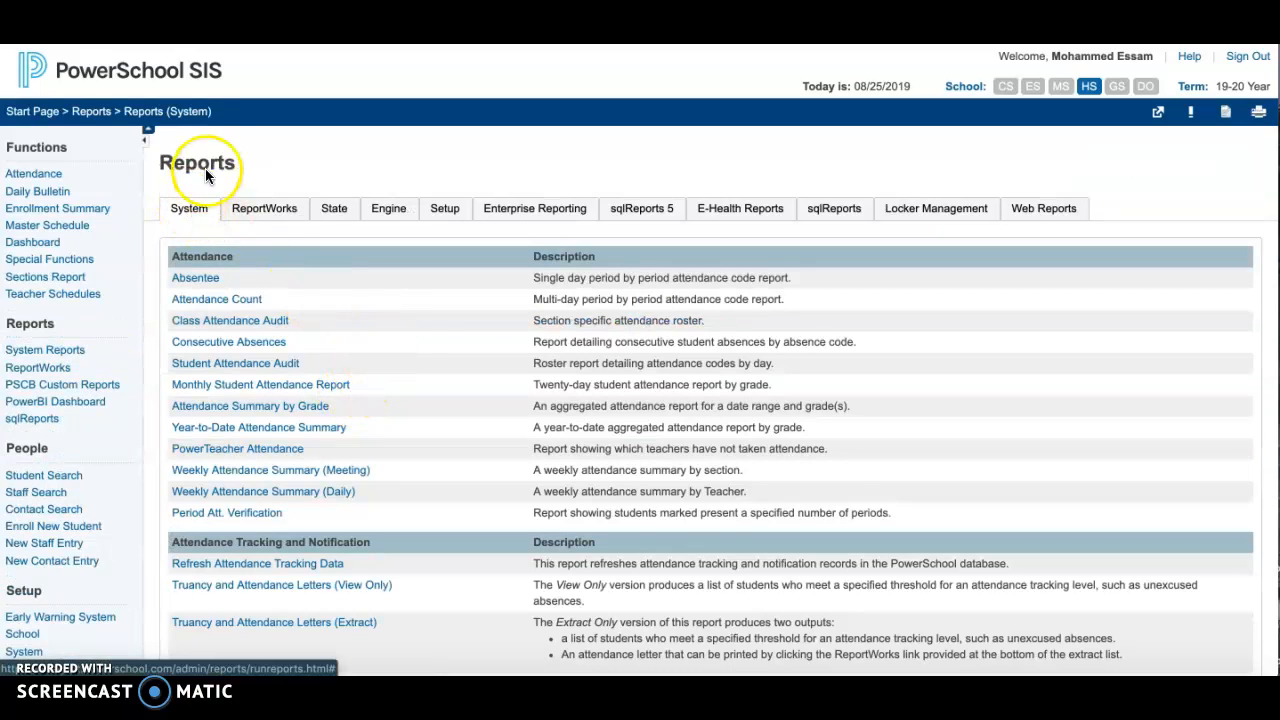
scroll(217, 150, "down", 15)
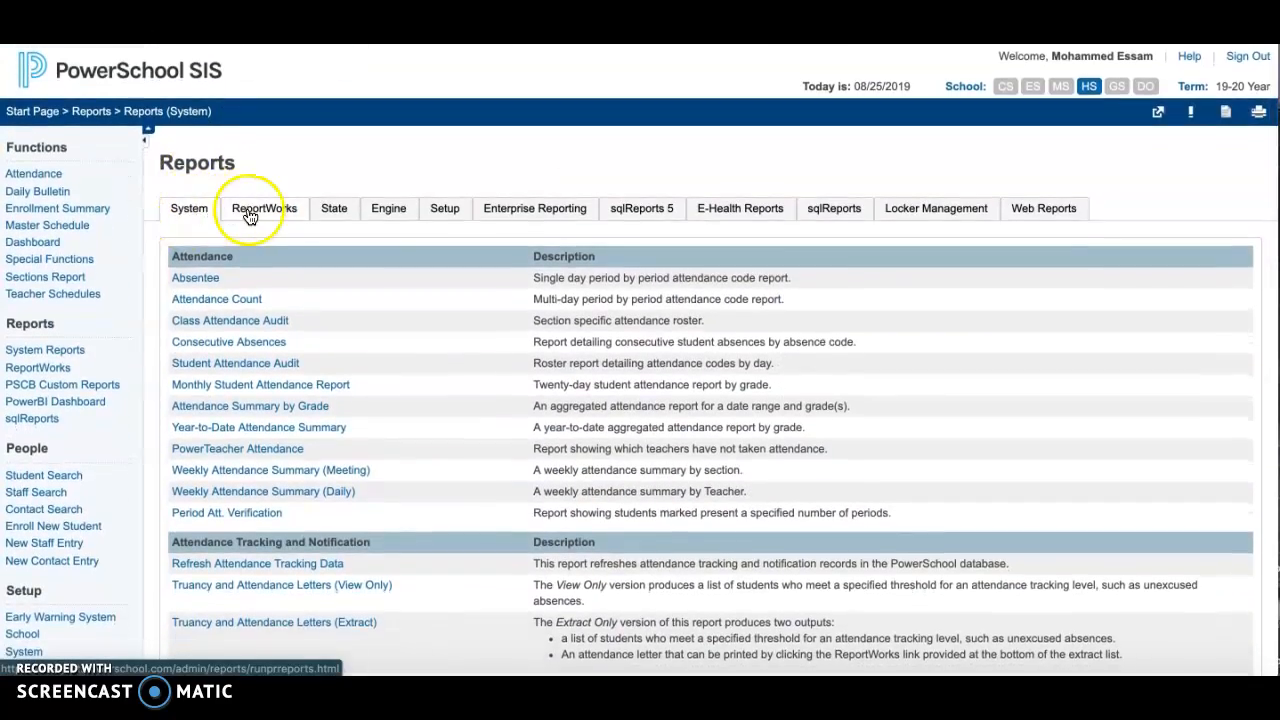
scroll(250, 216, "down", 15)
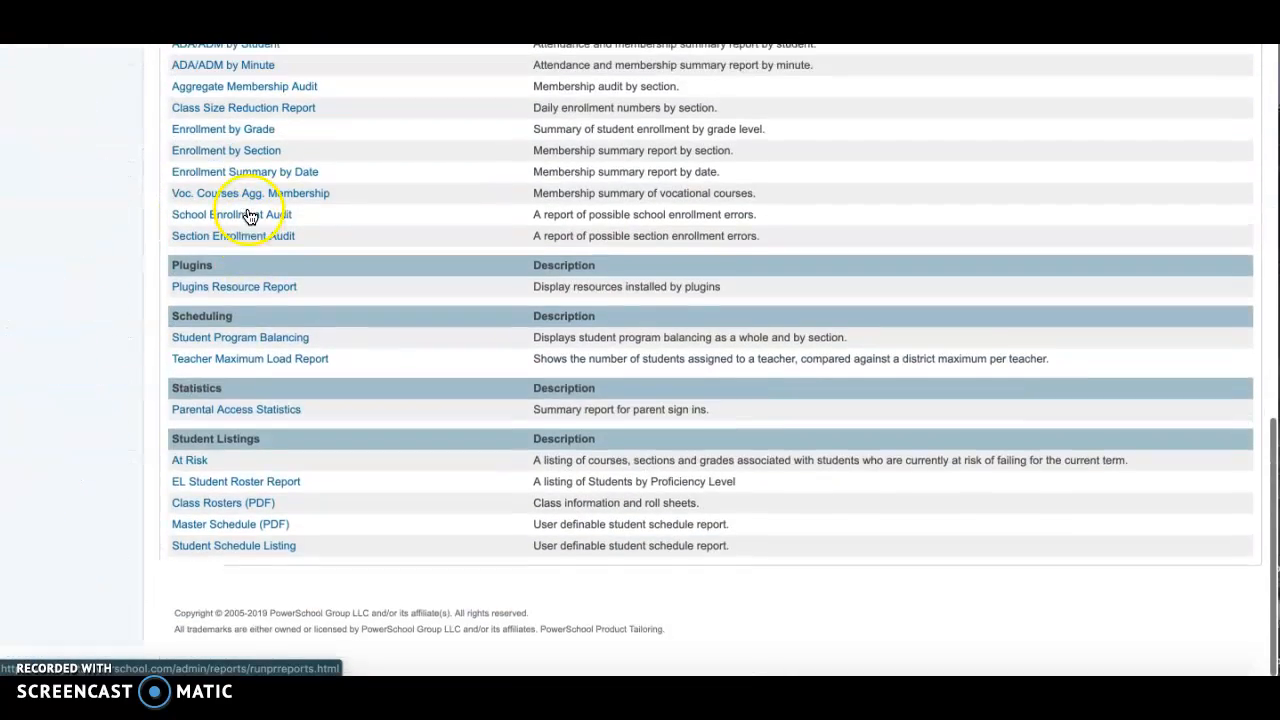
left_click(194, 468)
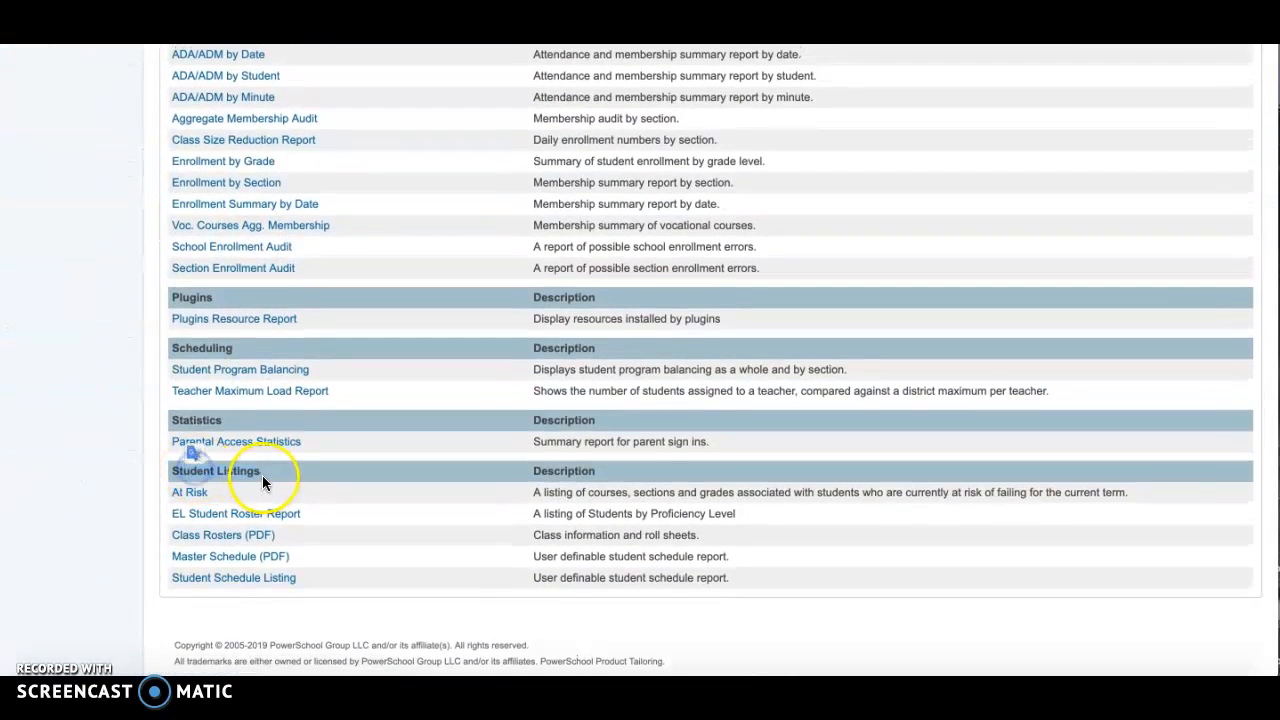
left_click(265, 541)
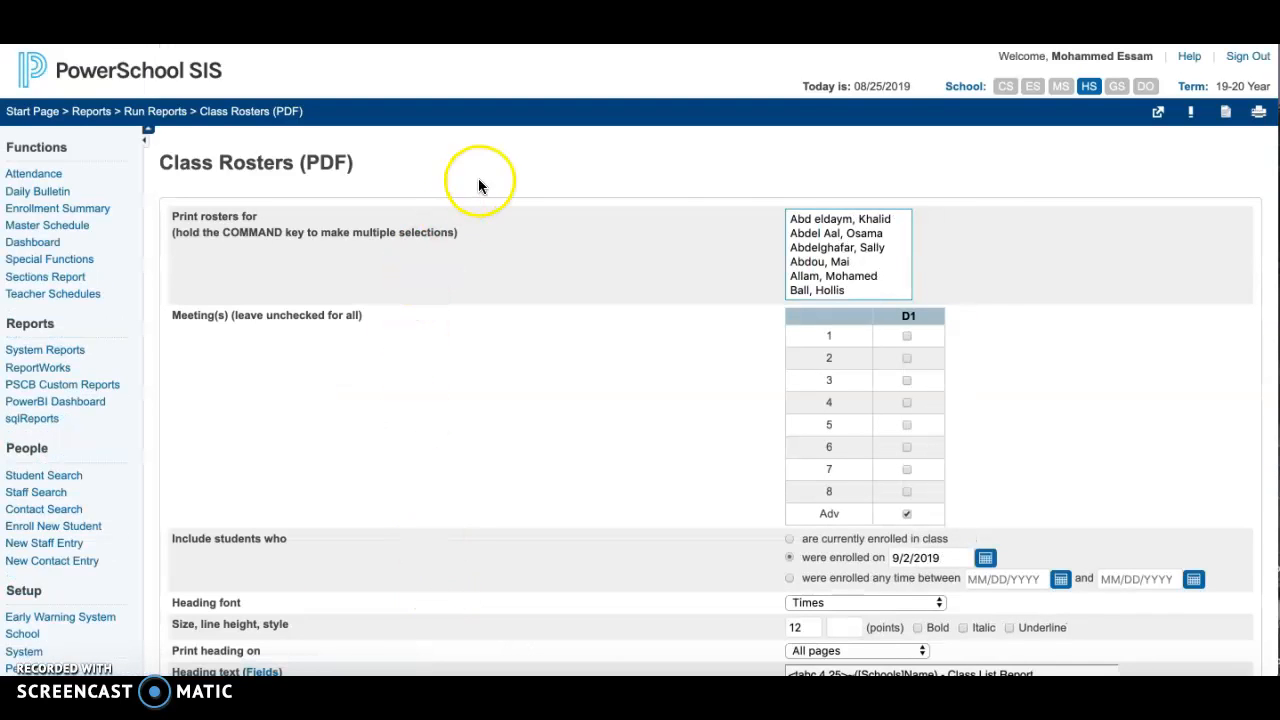
Select every teacher in the list of teachers to print rosters for.
scroll(1065, 235, "down", 1)
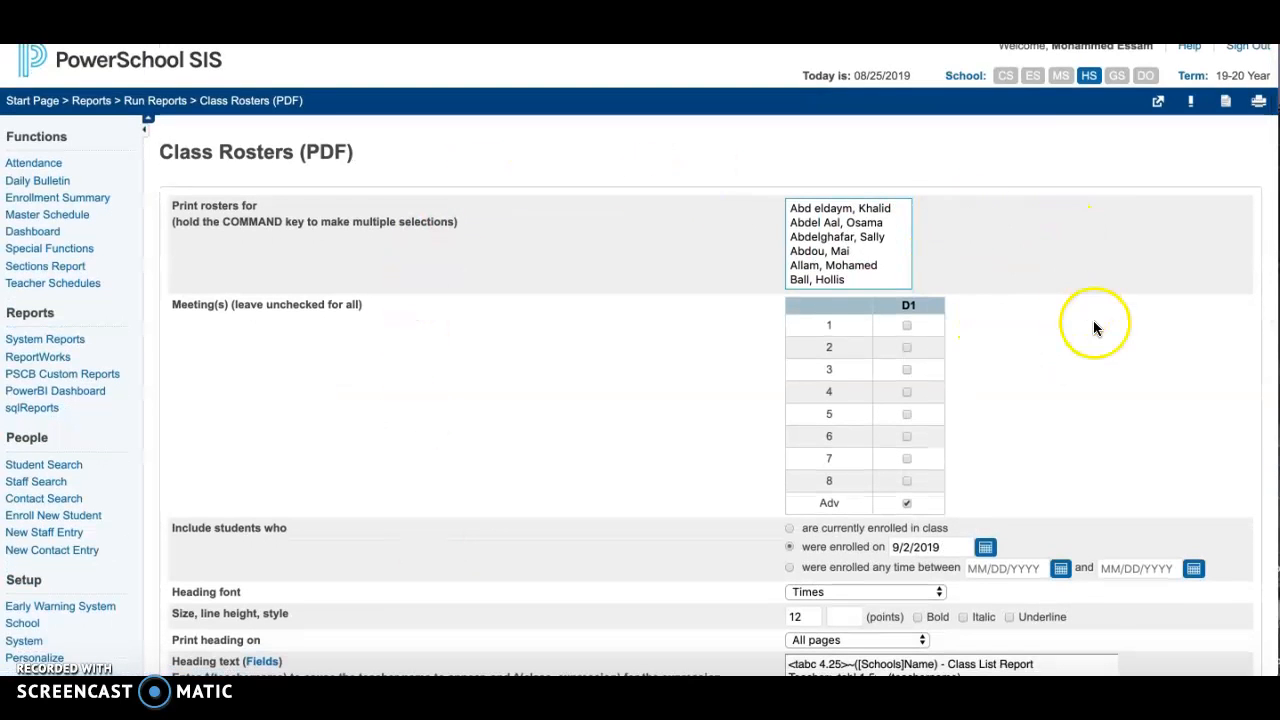
scroll(728, 178, "down", 3)
scroll(728, 178, "up", 3)
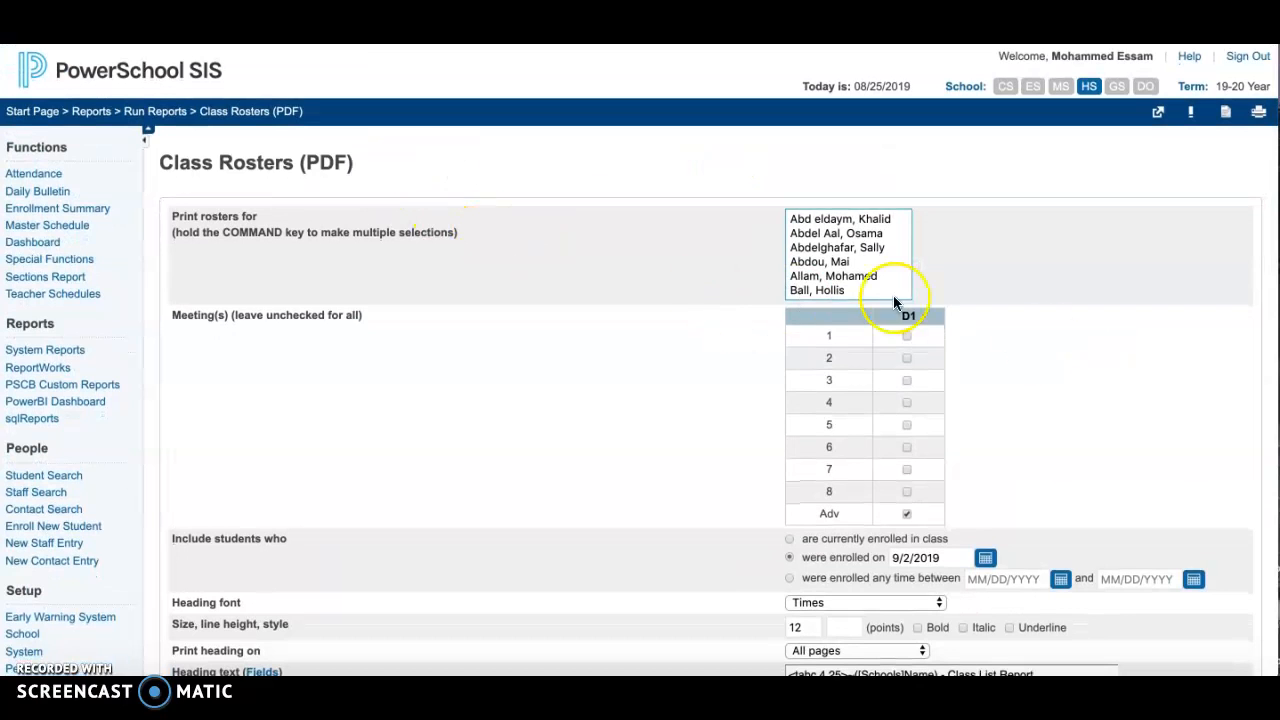
scroll(1097, 335, "down", 1)
left_click(480, 195)
triple_click(280, 485)
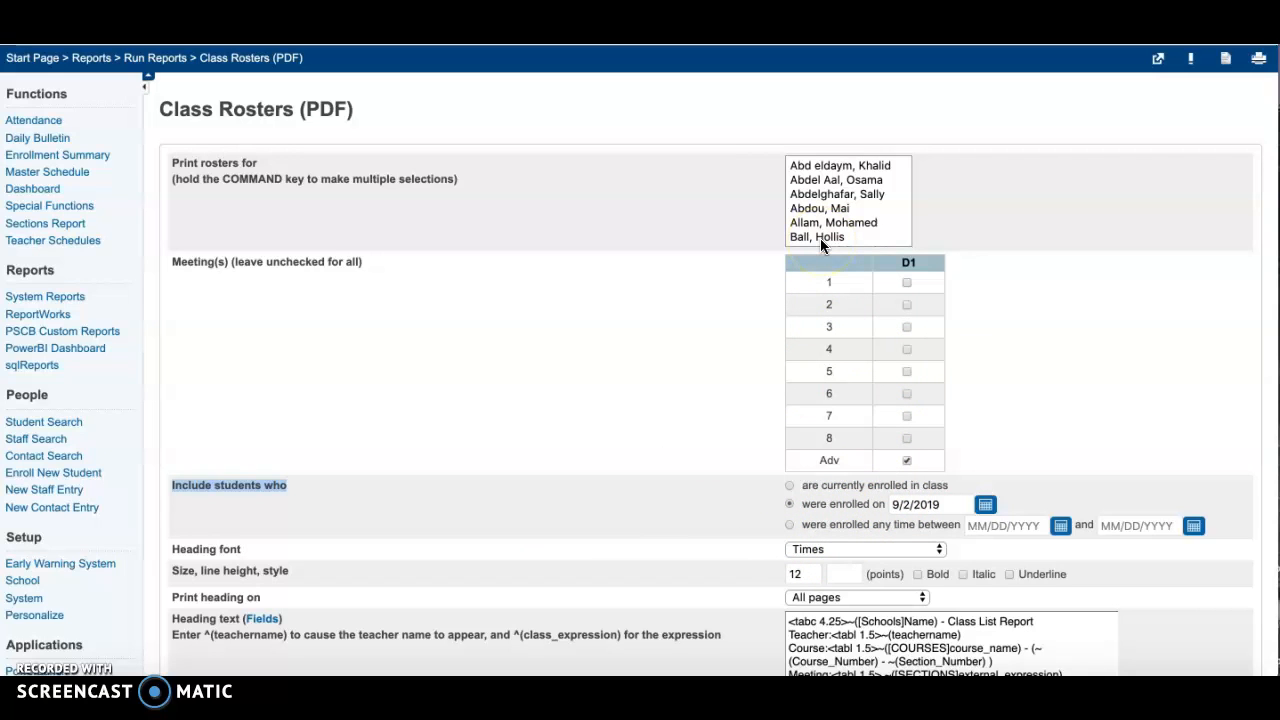
left_click(845, 192)
key("super+a")
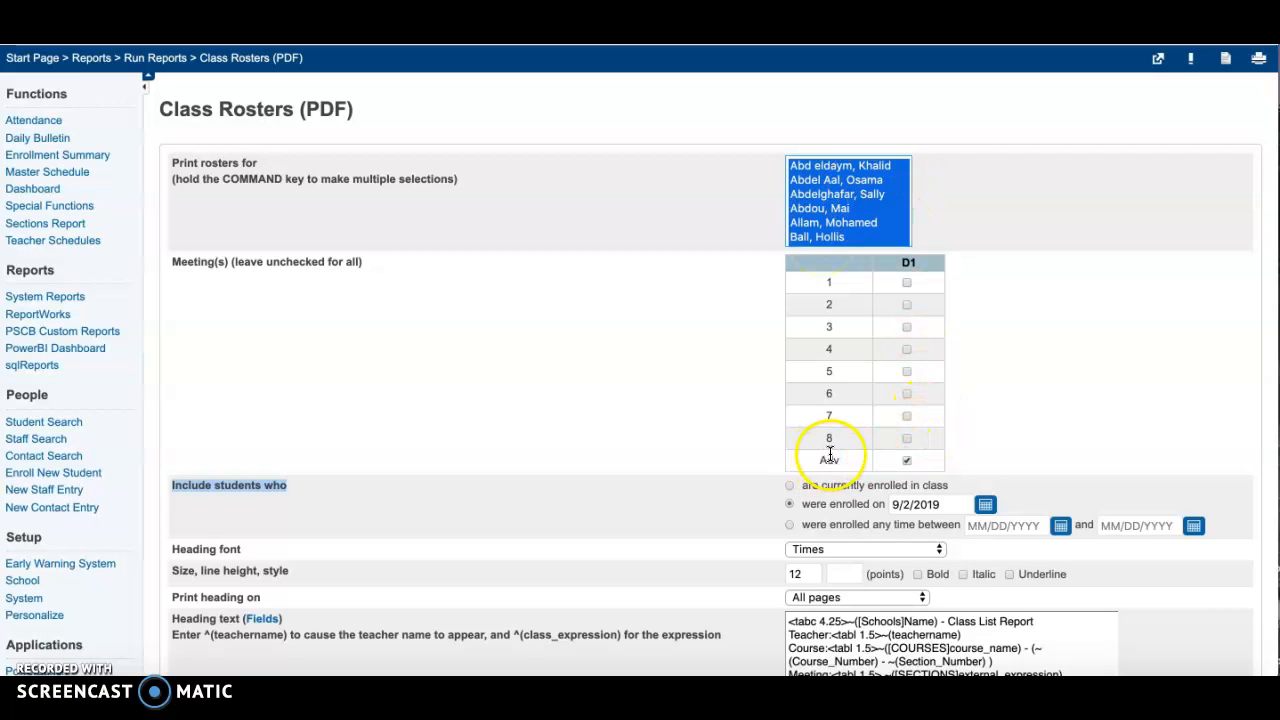
left_click_drag(829, 457, 910, 462)
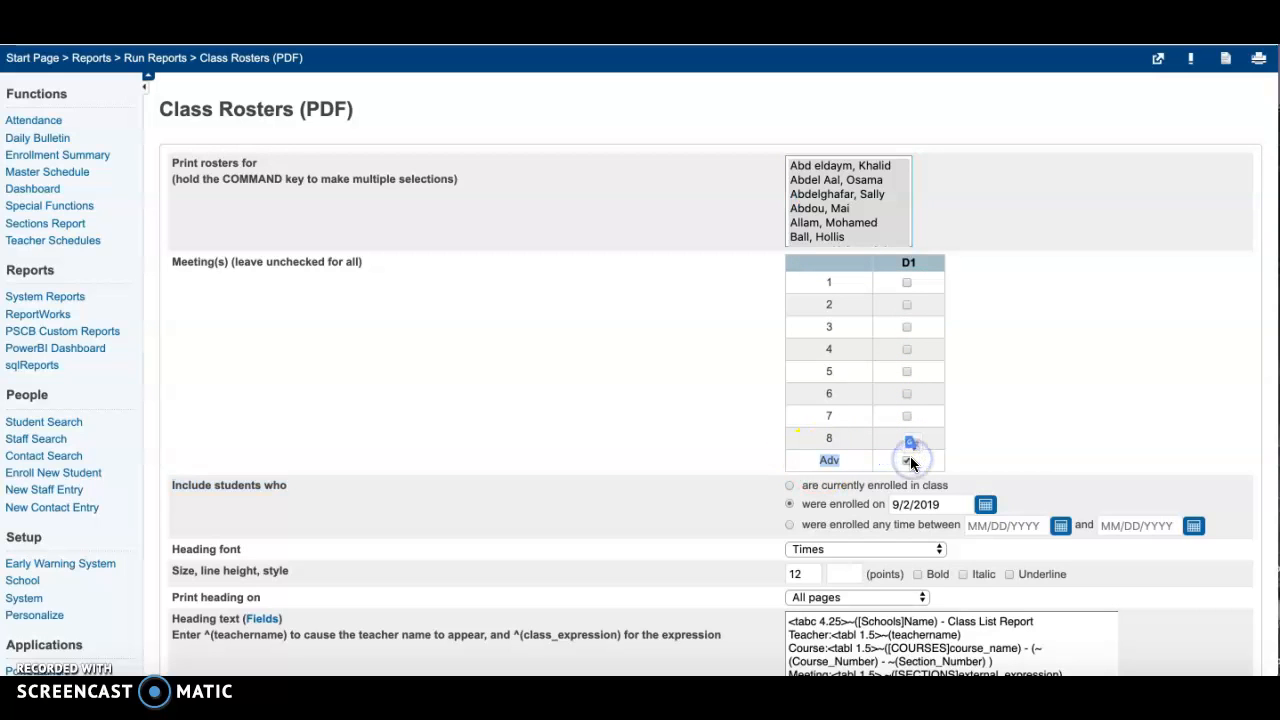
left_click(892, 461)
left_click(905, 461)
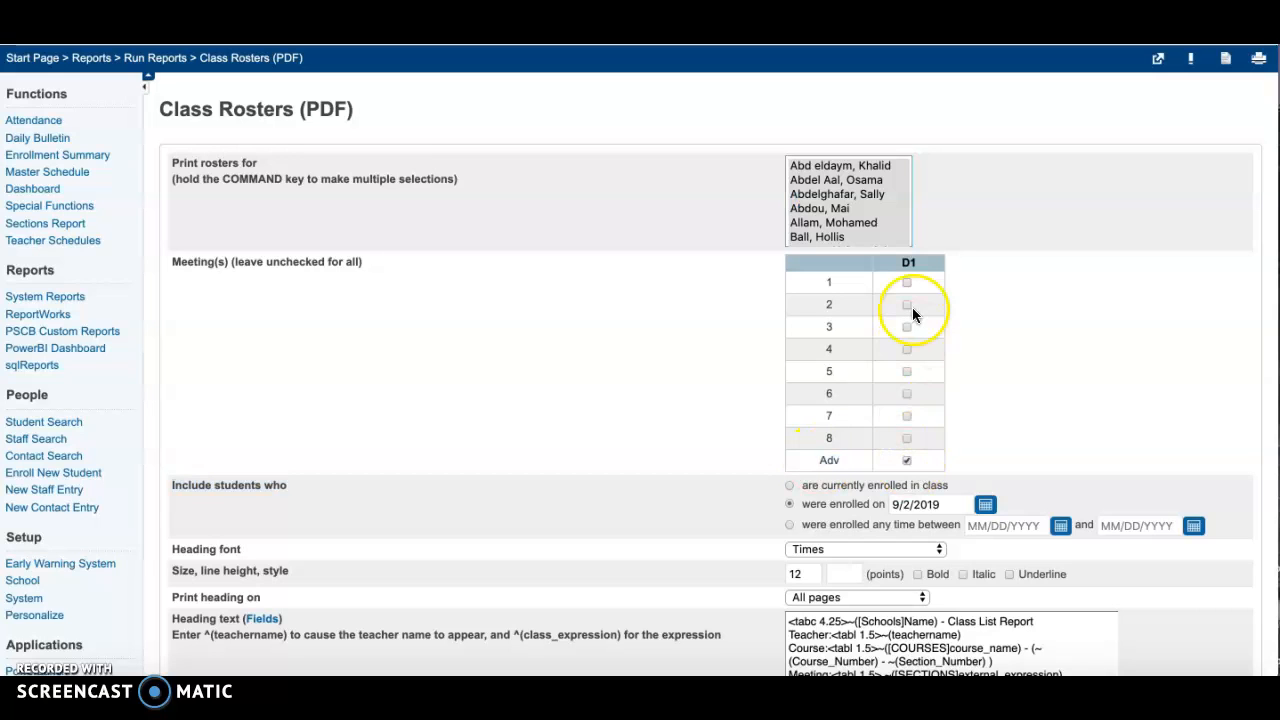
left_click(830, 460)
double_click(830, 460)
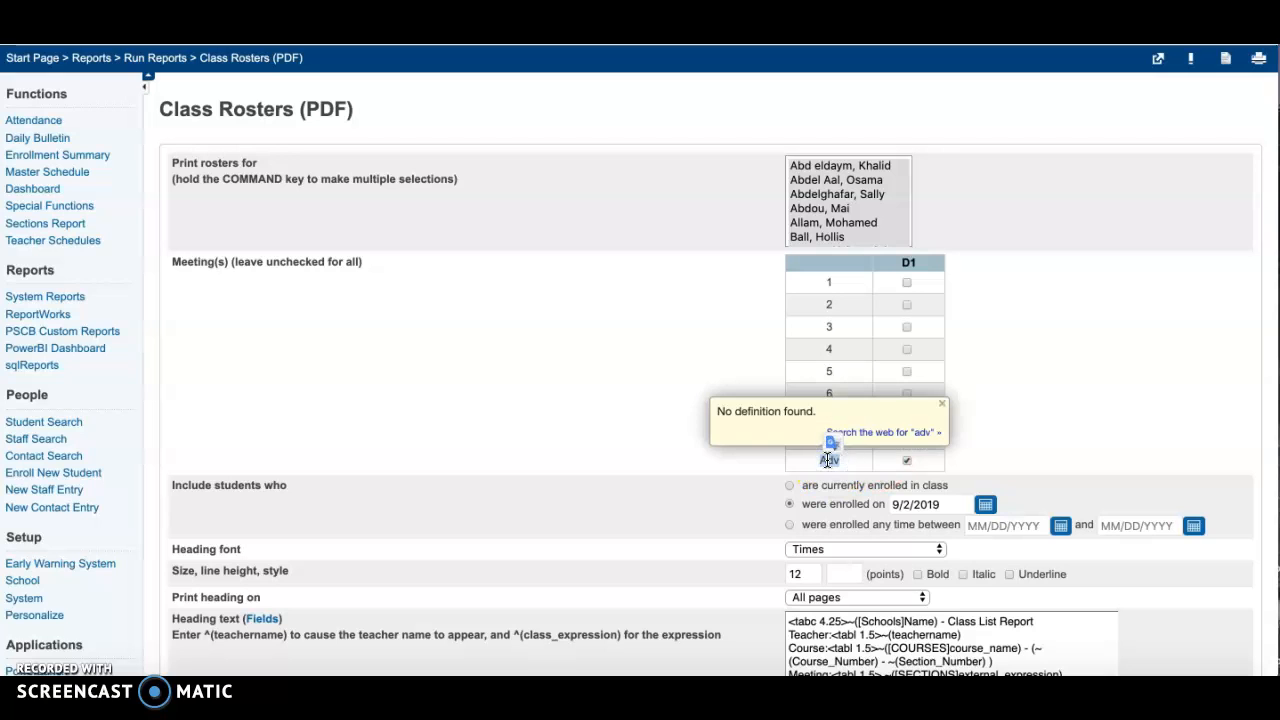
Enlarge the heading text and roster columns boxes so that all their lines show.
scroll(669, 287, "down", 5)
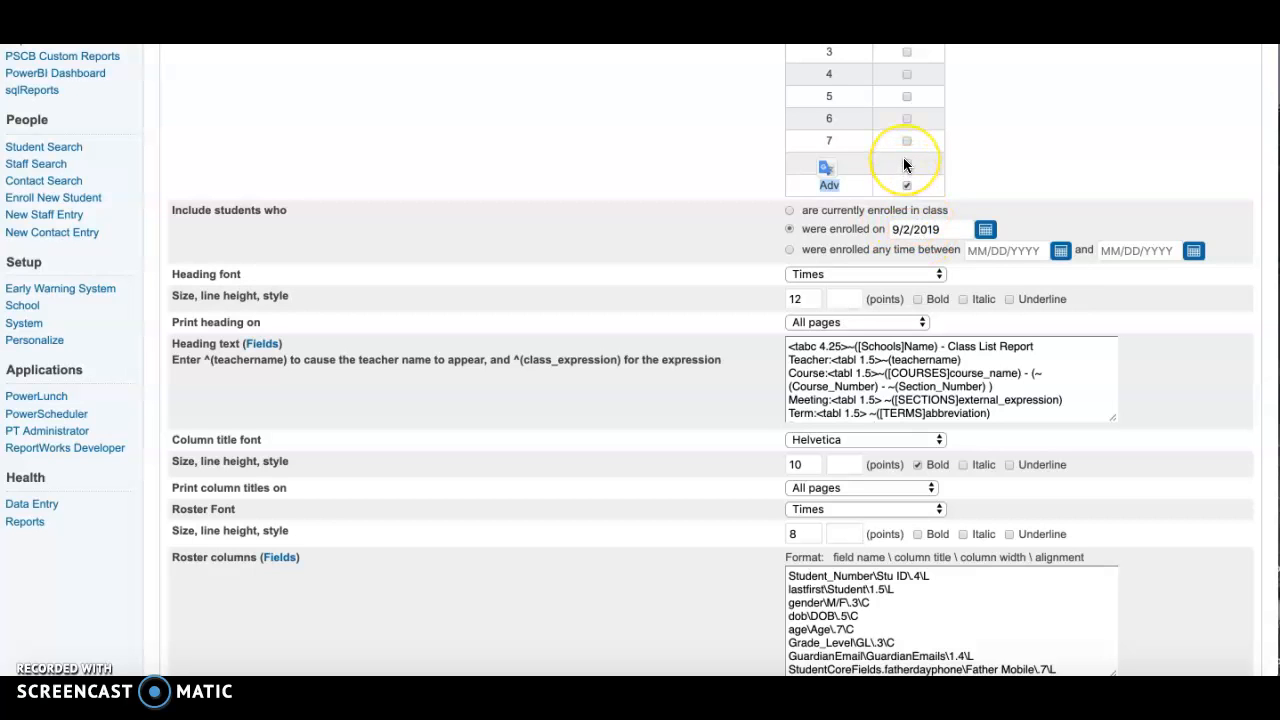
scroll(903, 177, "down", 3)
scroll(904, 163, "down", 1)
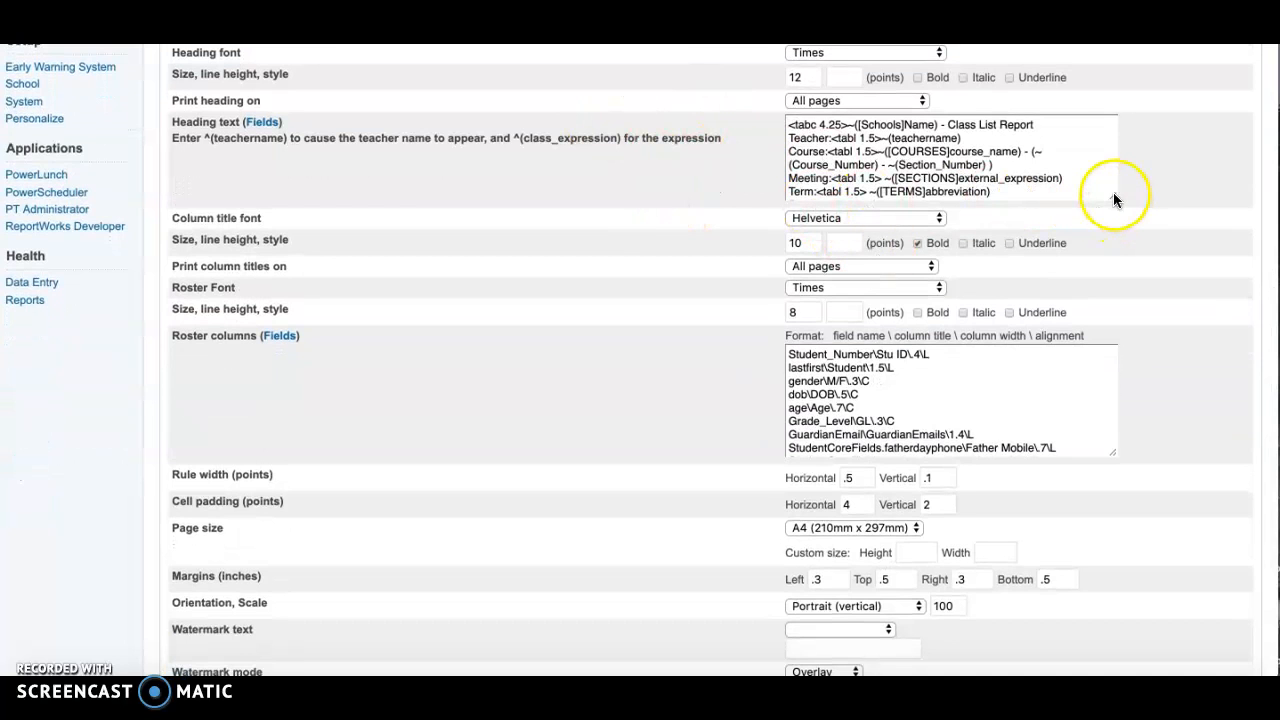
left_click_drag(1113, 195, 1166, 271)
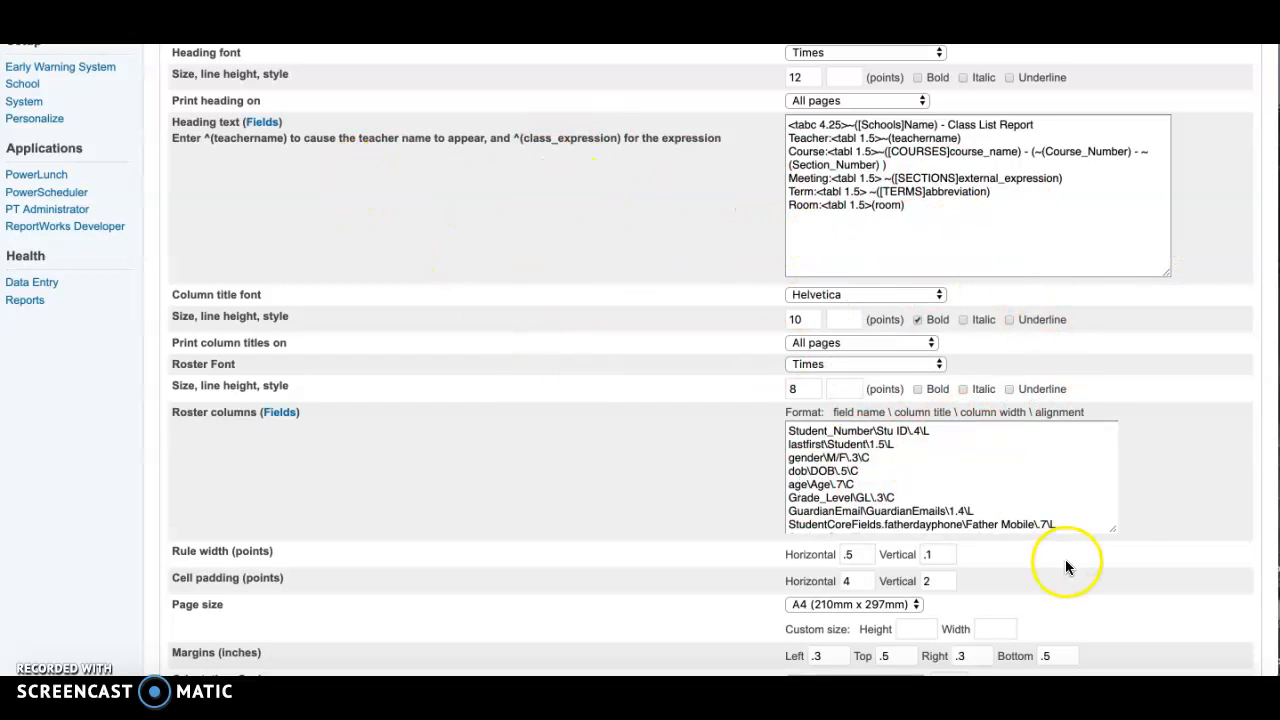
left_click_drag(1113, 528, 1191, 592)
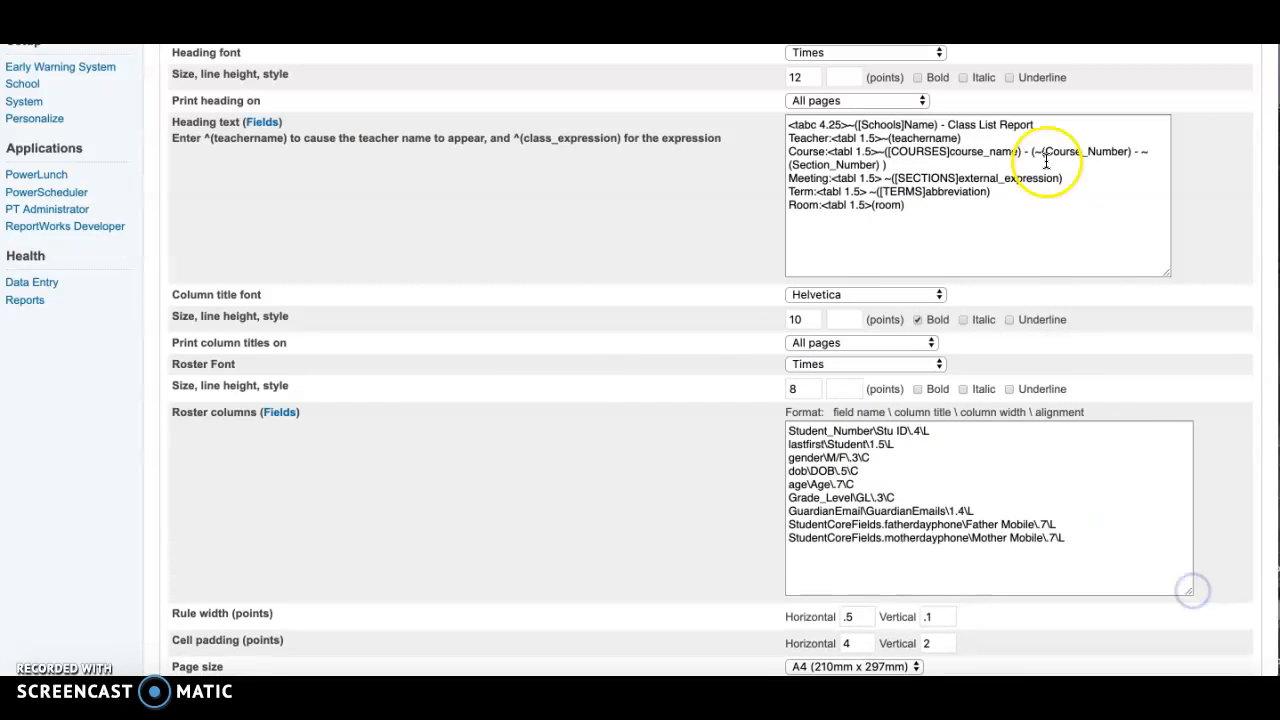
Examine the heading text codes for the school name, teacher, course, meeting and term.
left_click(176, 122)
left_click_drag(176, 122, 354, 171)
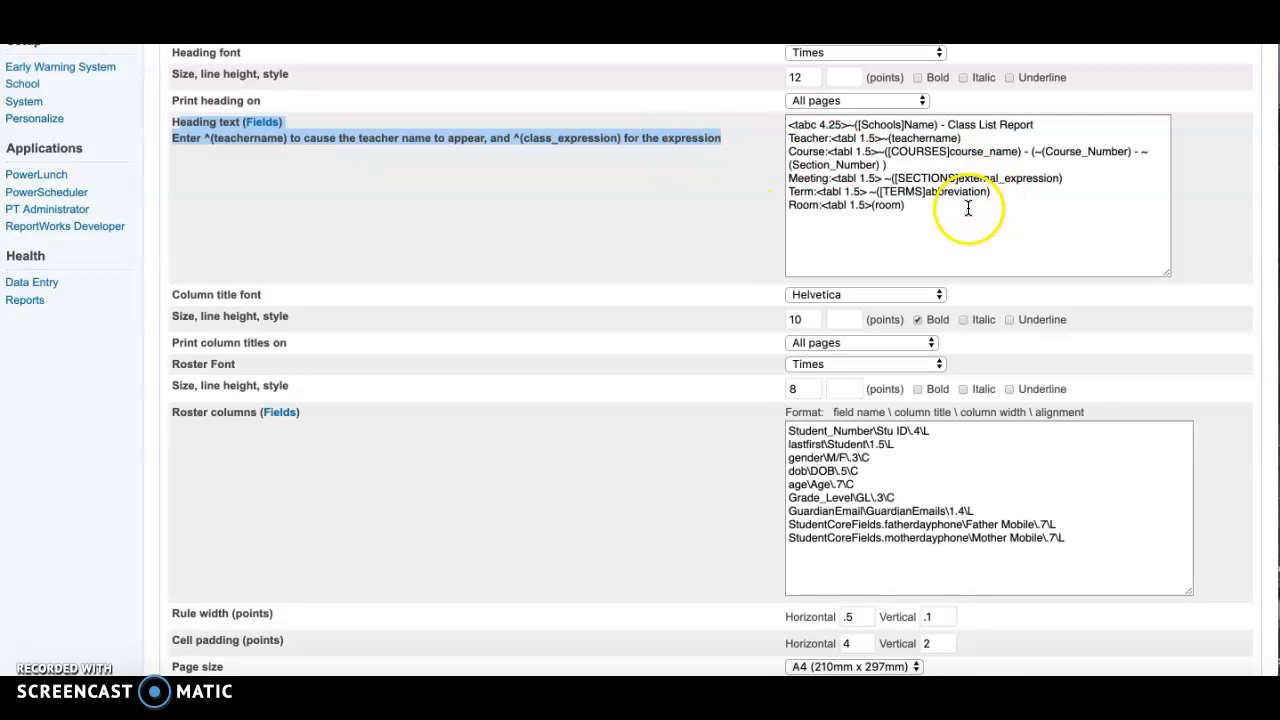
left_click_drag(949, 220, 787, 122)
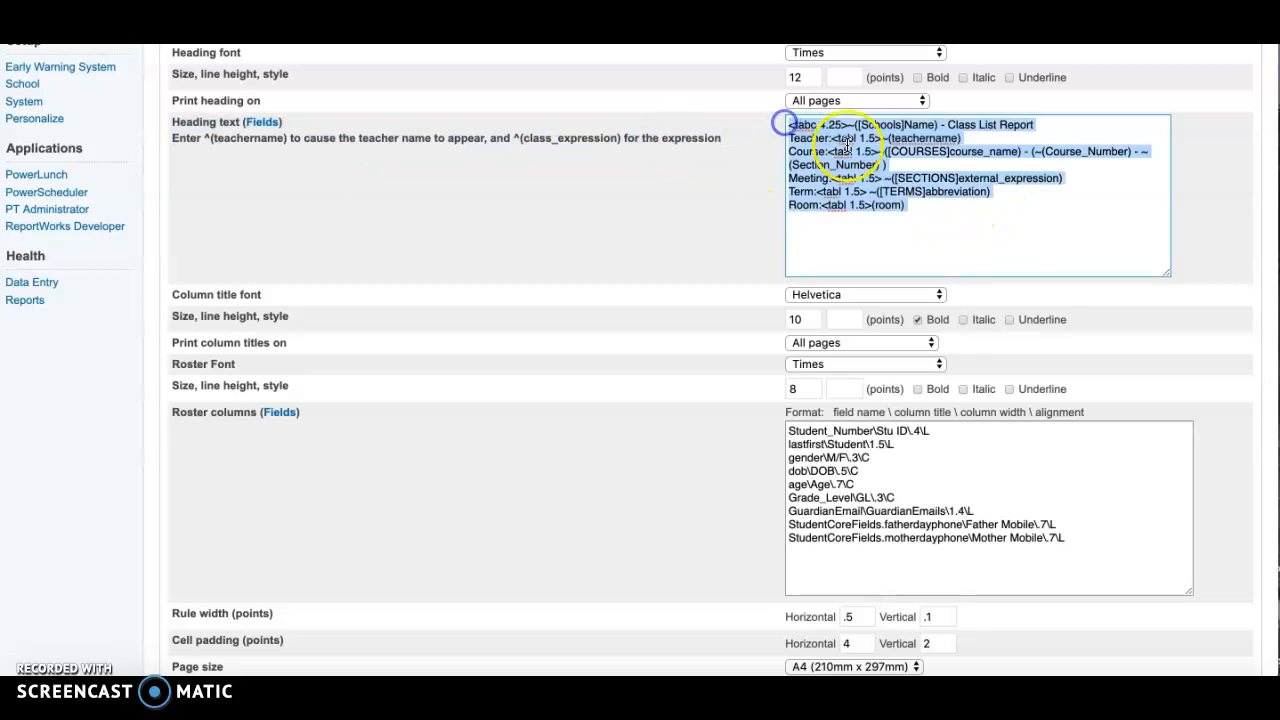
left_click(921, 138)
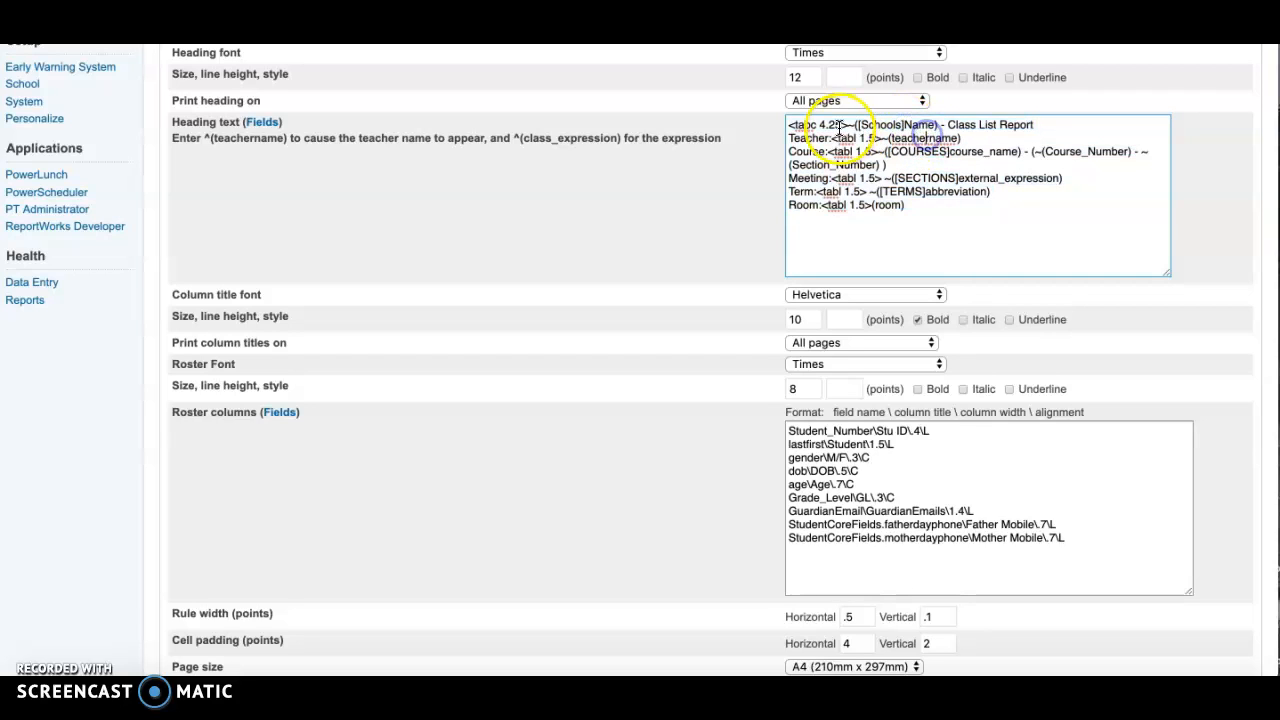
left_click_drag(848, 125, 930, 128)
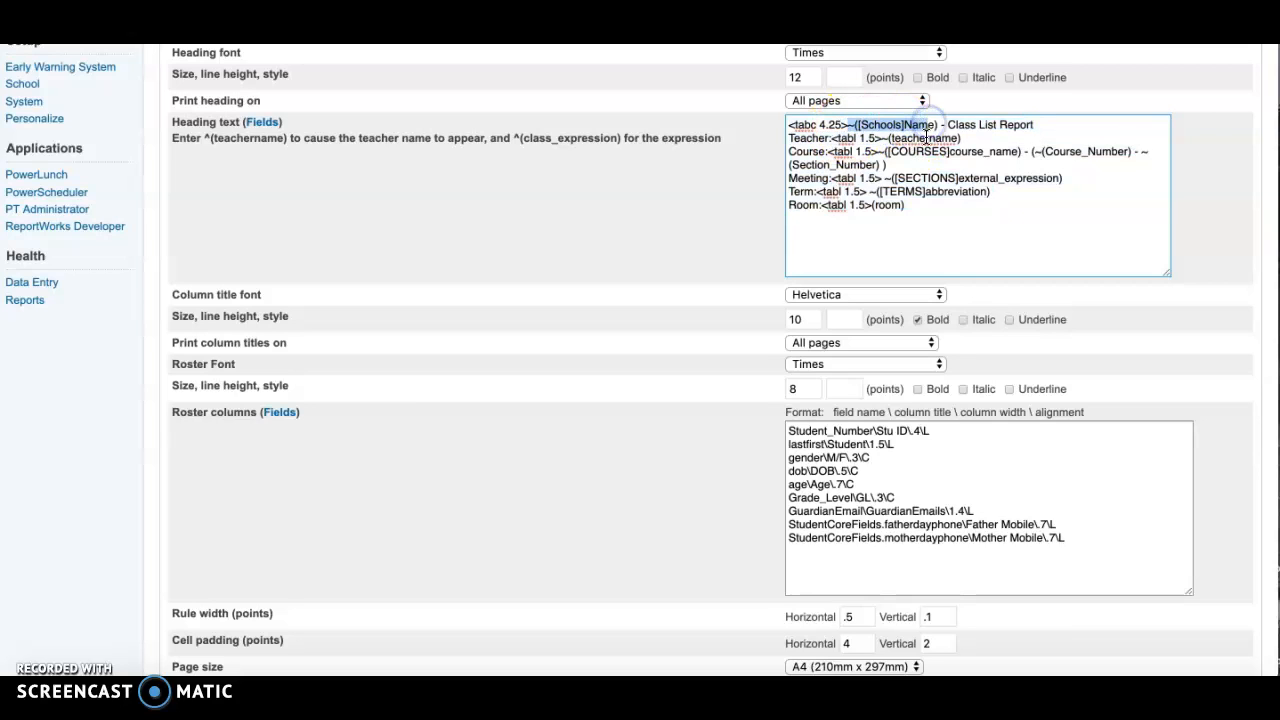
triple_click(926, 138)
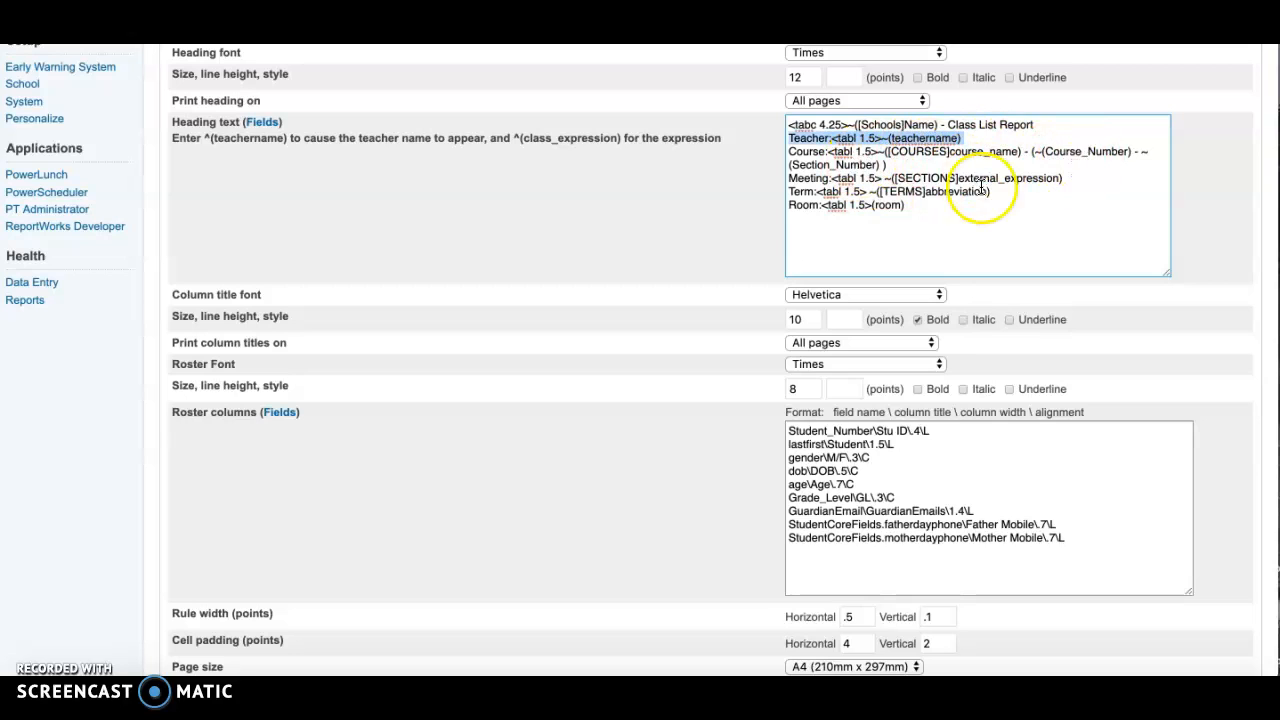
left_click_drag(1000, 191, 805, 182)
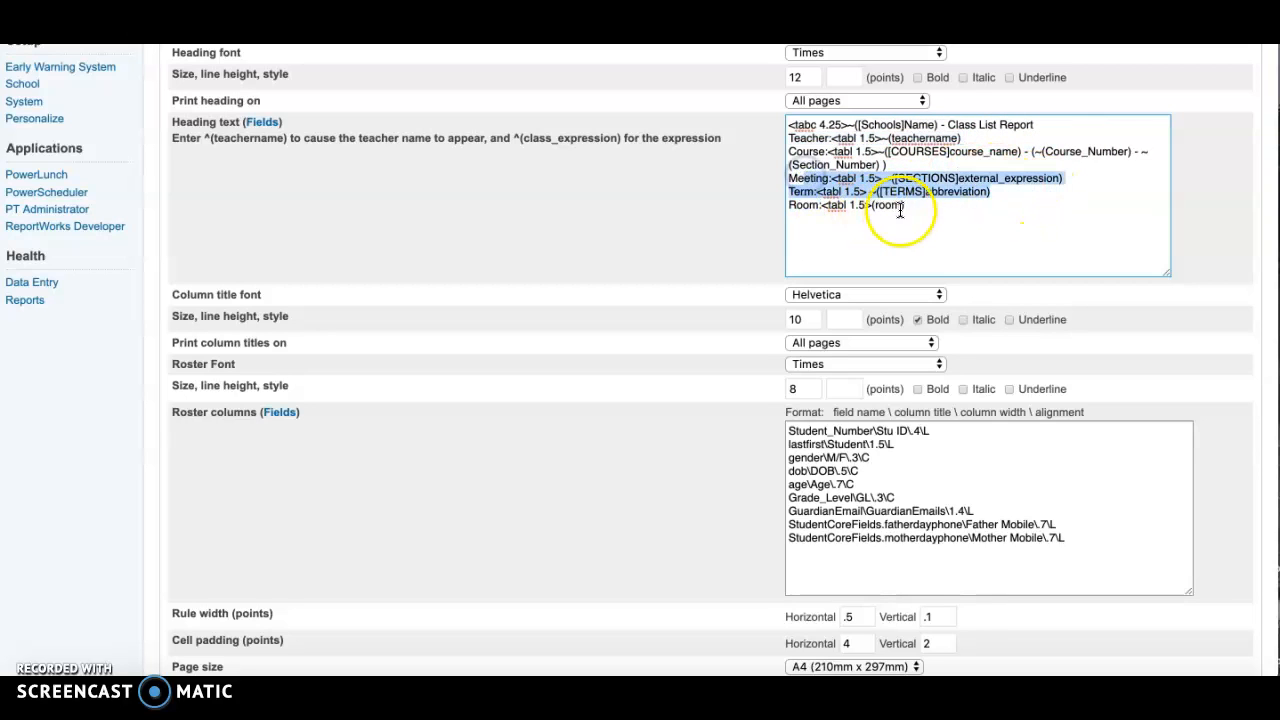
Compare the whole heading text with the heading block of the generated Class Rosters PDF, and return to the report form.
left_click_drag(912, 208, 770, 120)
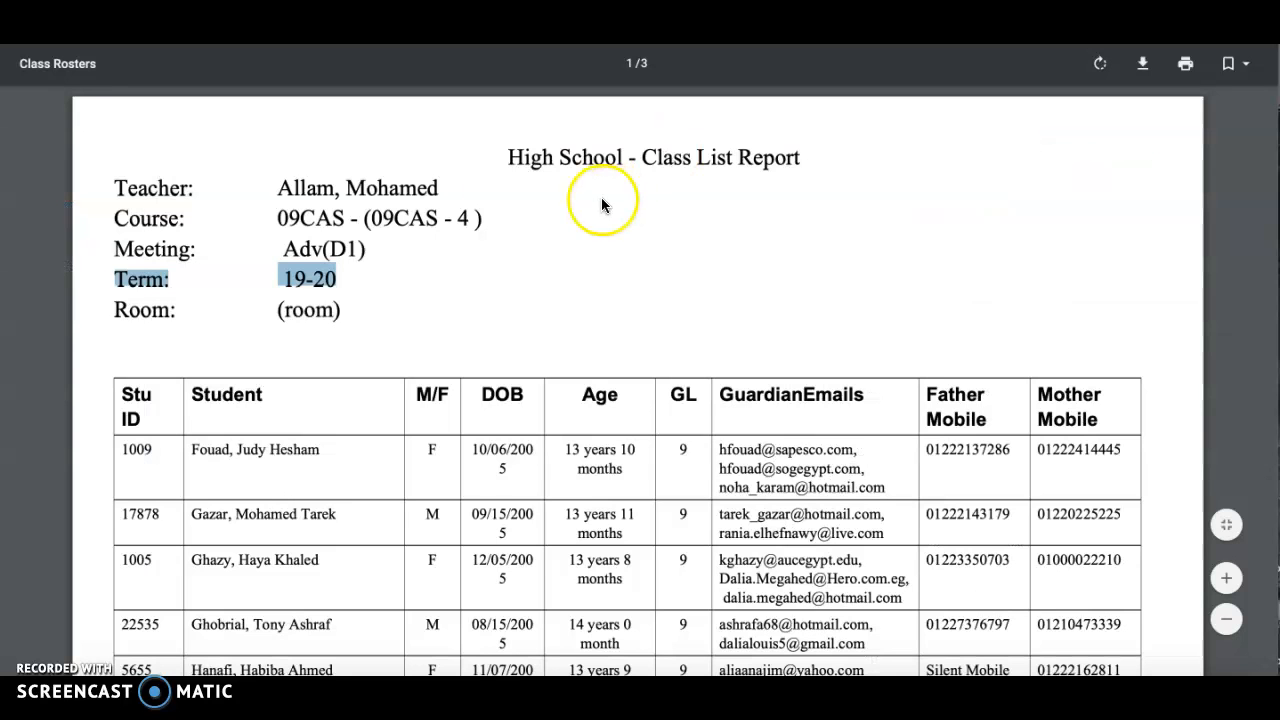
left_click(217, 214)
left_click_drag(340, 310, 508, 156)
key("ctrl+shift+Tab")
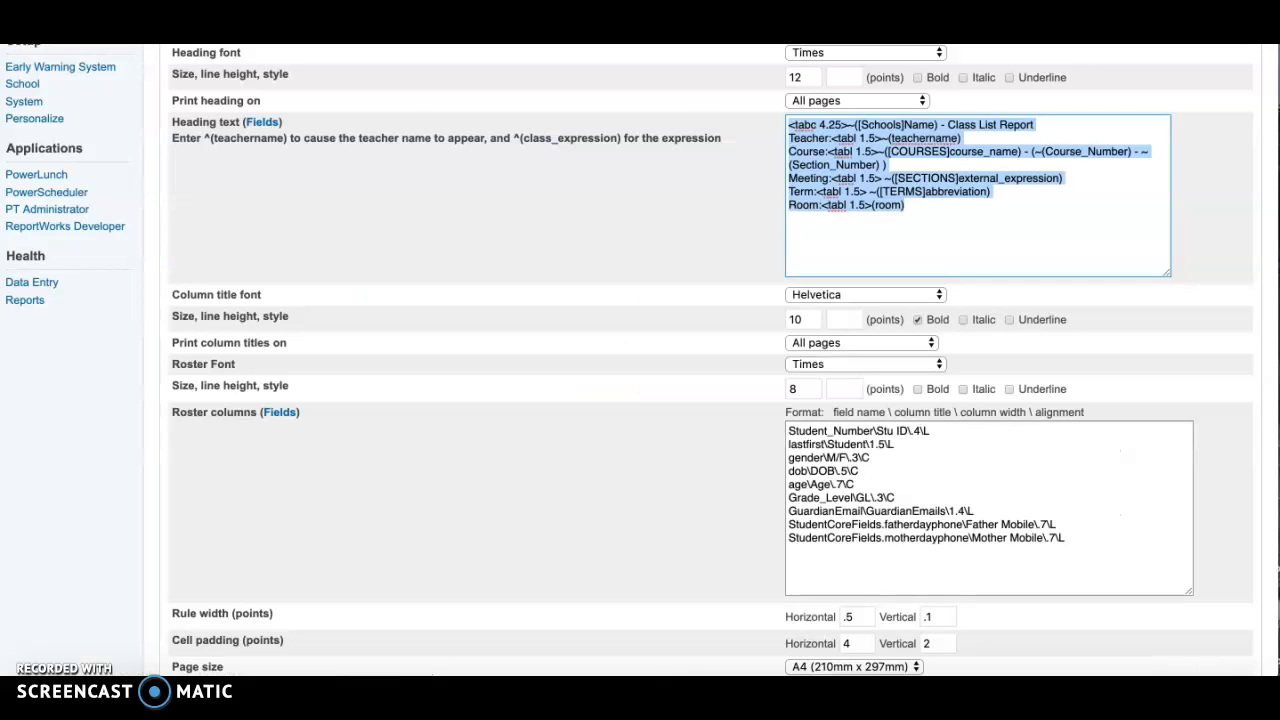
Look through the section fields available for the heading text and close the field list.
left_click(920, 203)
triple_click(920, 193)
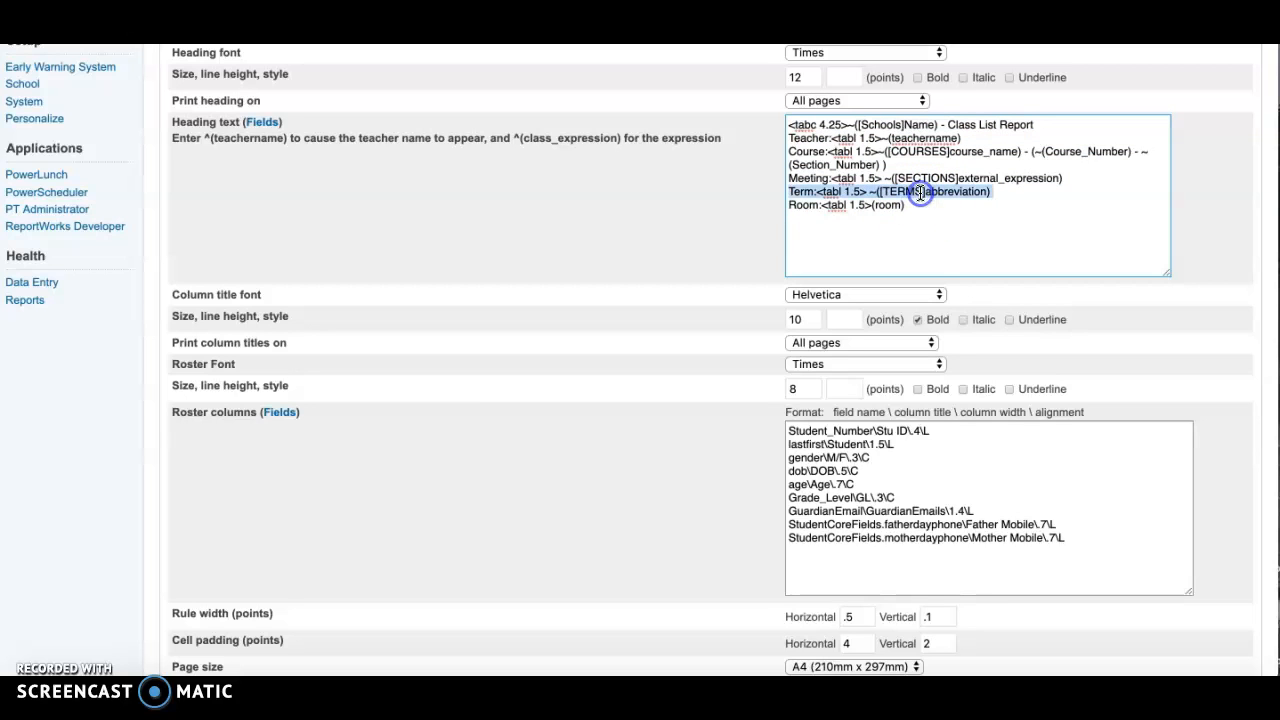
scroll(920, 193, "up", 1)
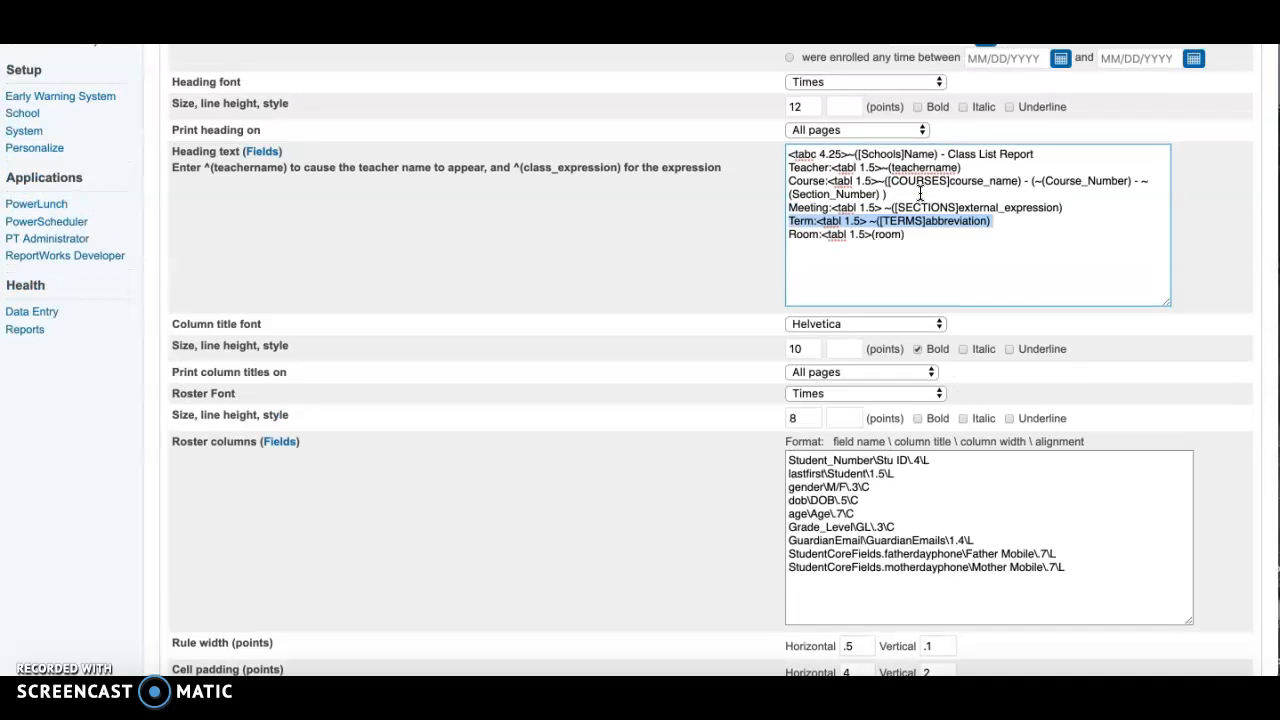
left_click(263, 154)
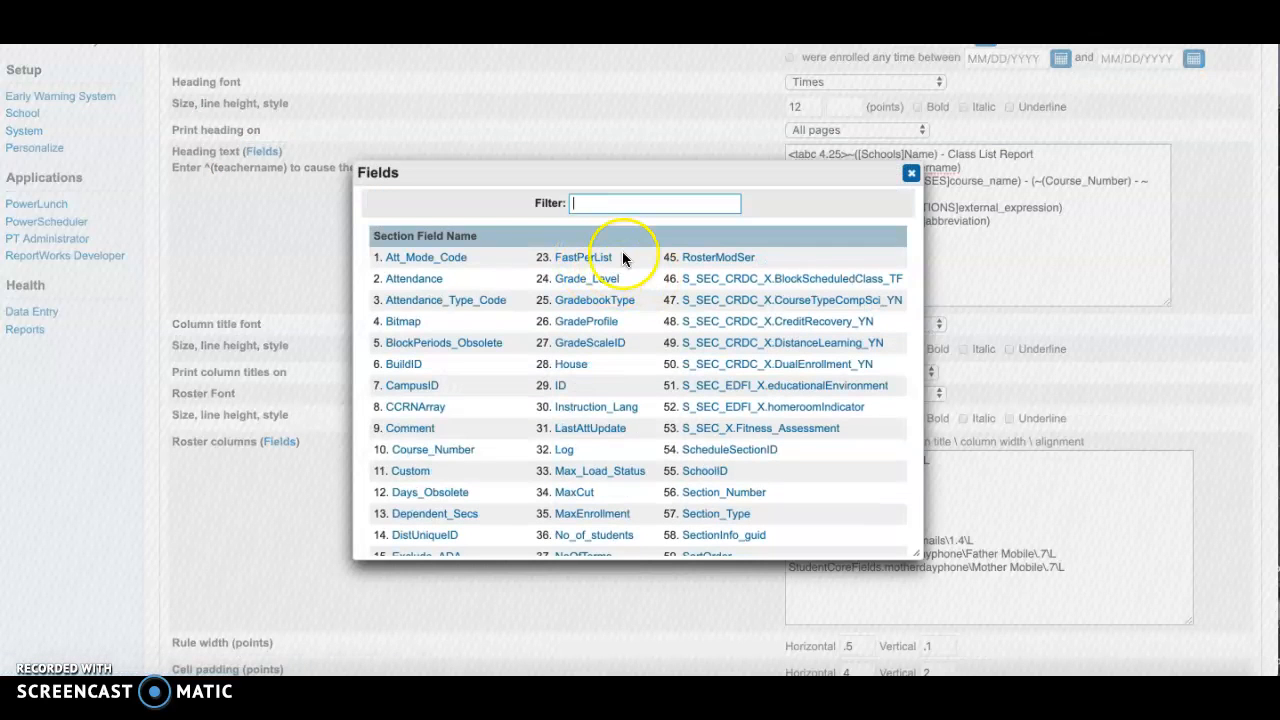
scroll(617, 260, "down", 1)
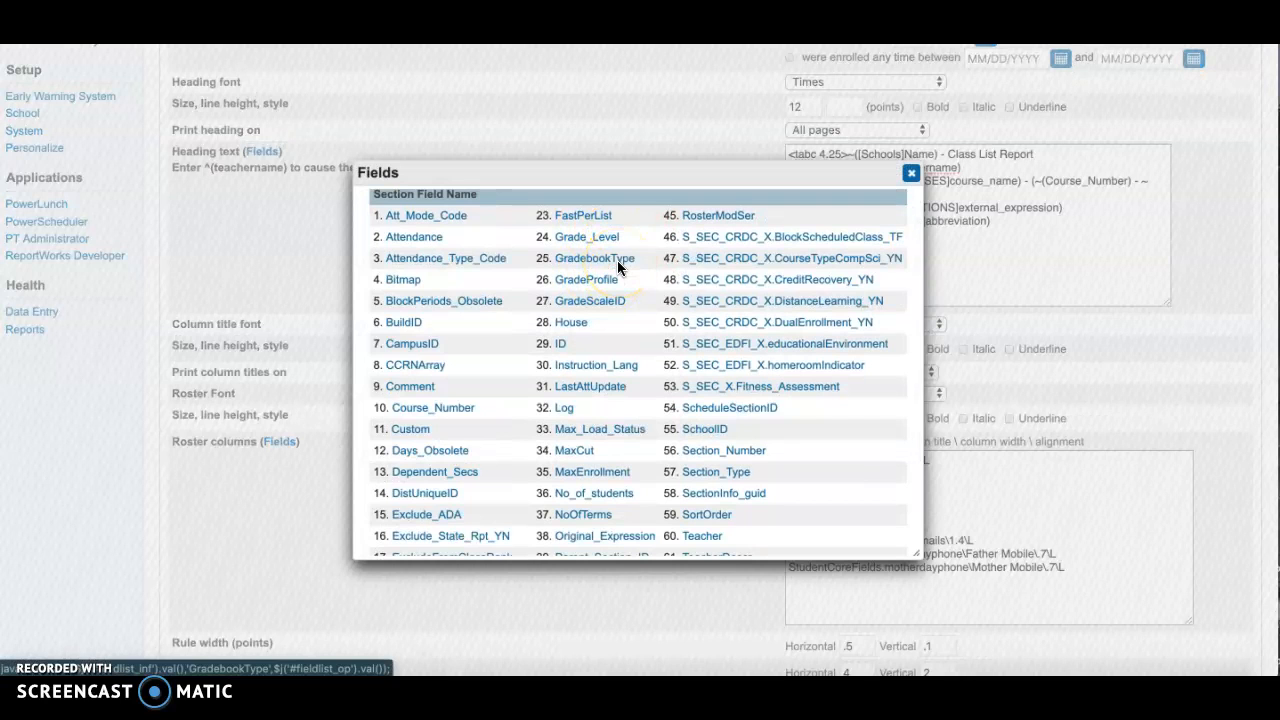
scroll(737, 310, "down", 3)
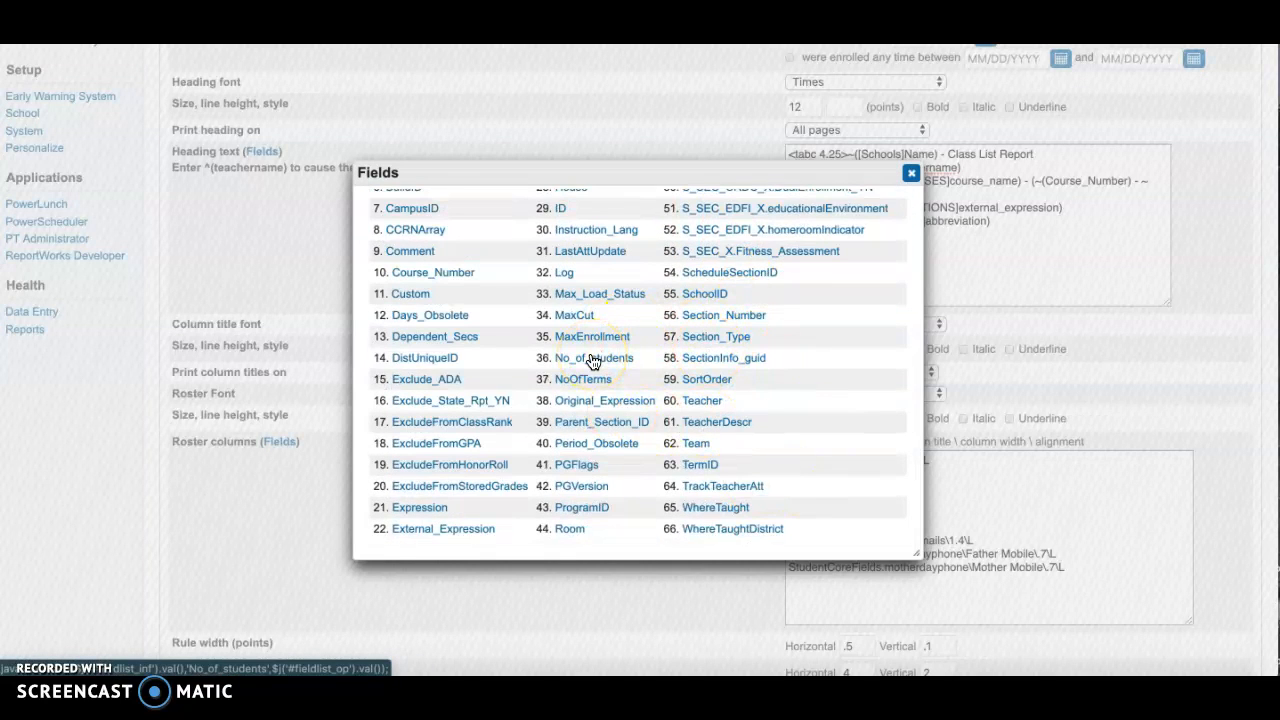
scroll(481, 354, "up", 4)
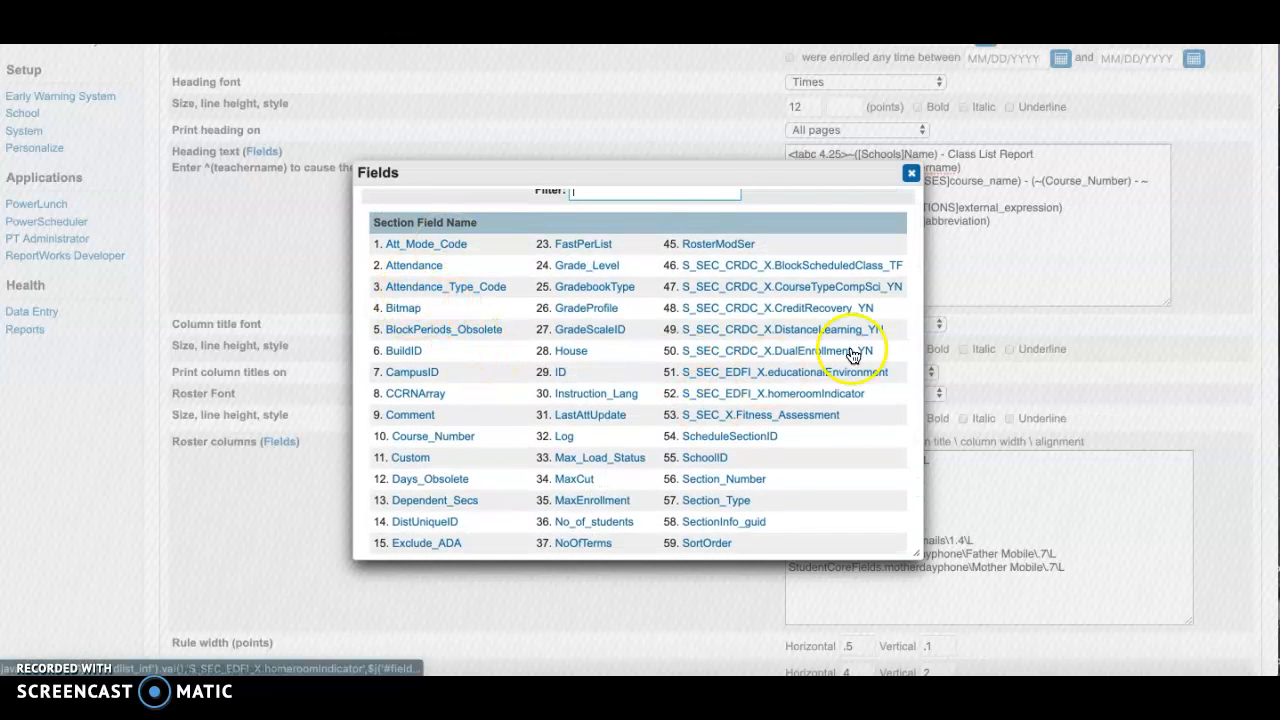
left_click(911, 173)
Look through the remaining section fields and highlight the complete heading text.
scroll(880, 160, "down", 3)
scroll(849, 125, "up", 4)
left_click_drag(905, 335, 772, 215)
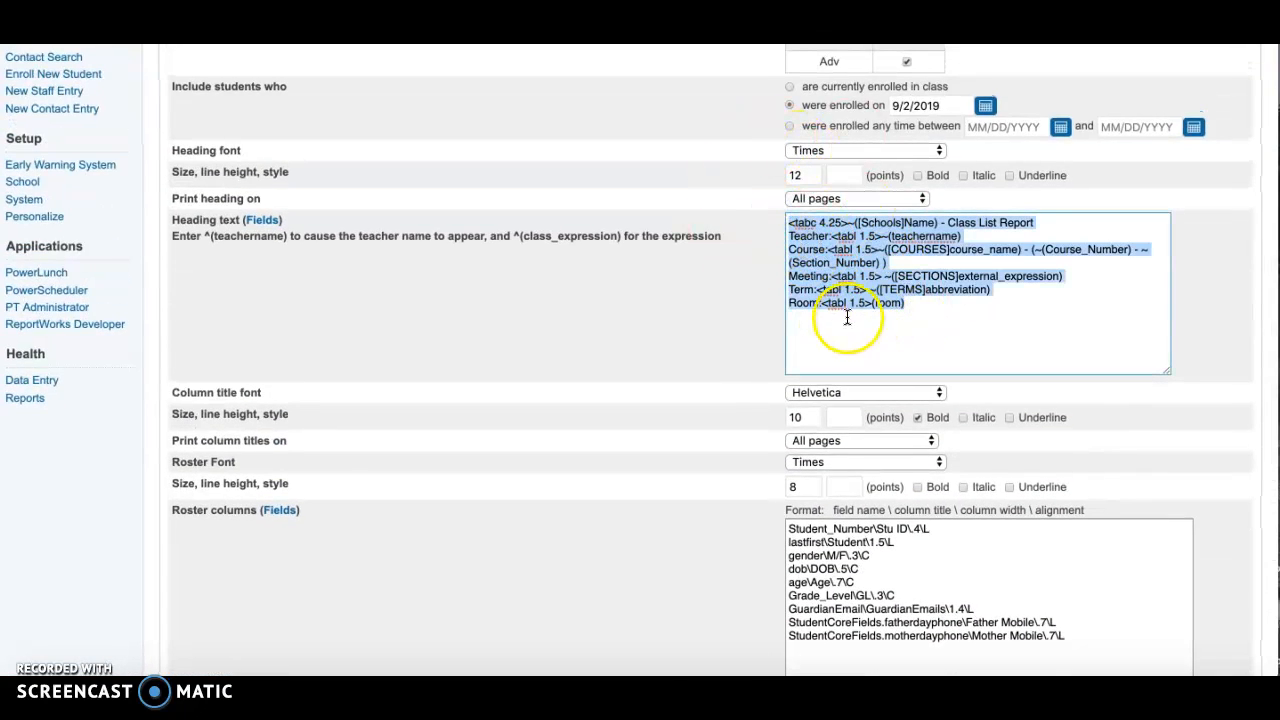
Review the heading font choices and the page options for printing the heading.
left_click(800, 152)
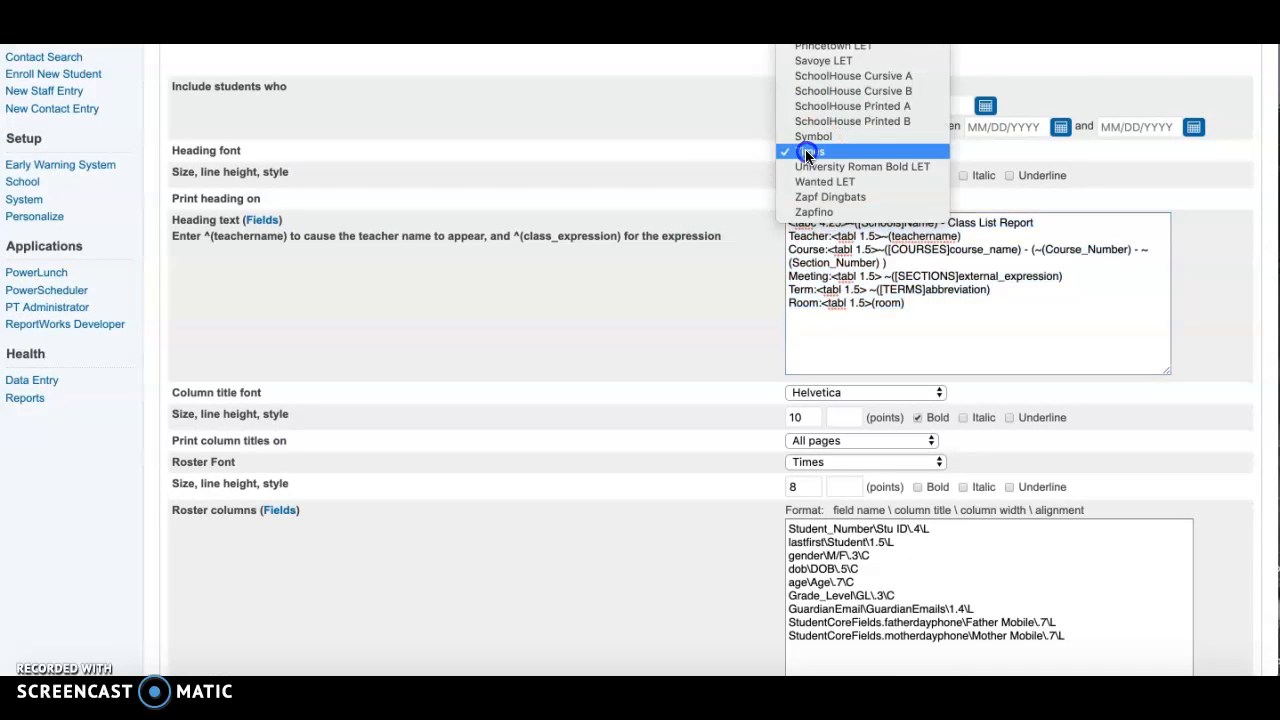
left_click(715, 138)
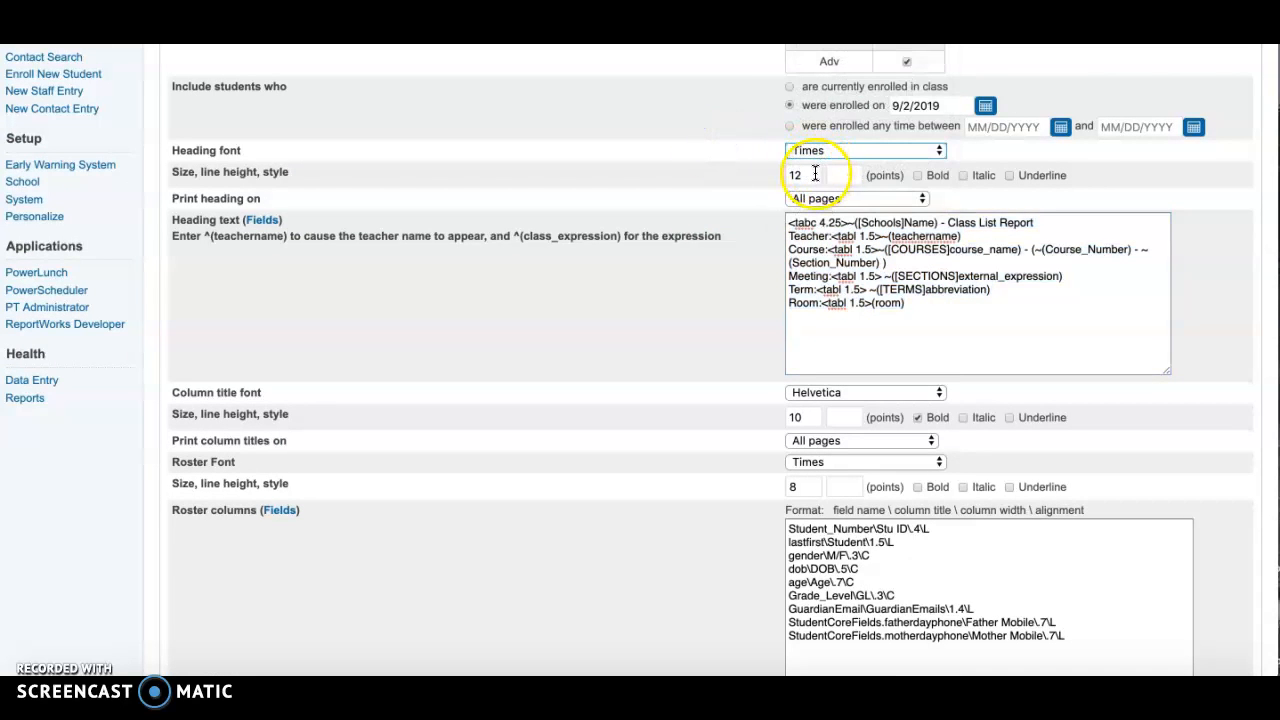
left_click(822, 199)
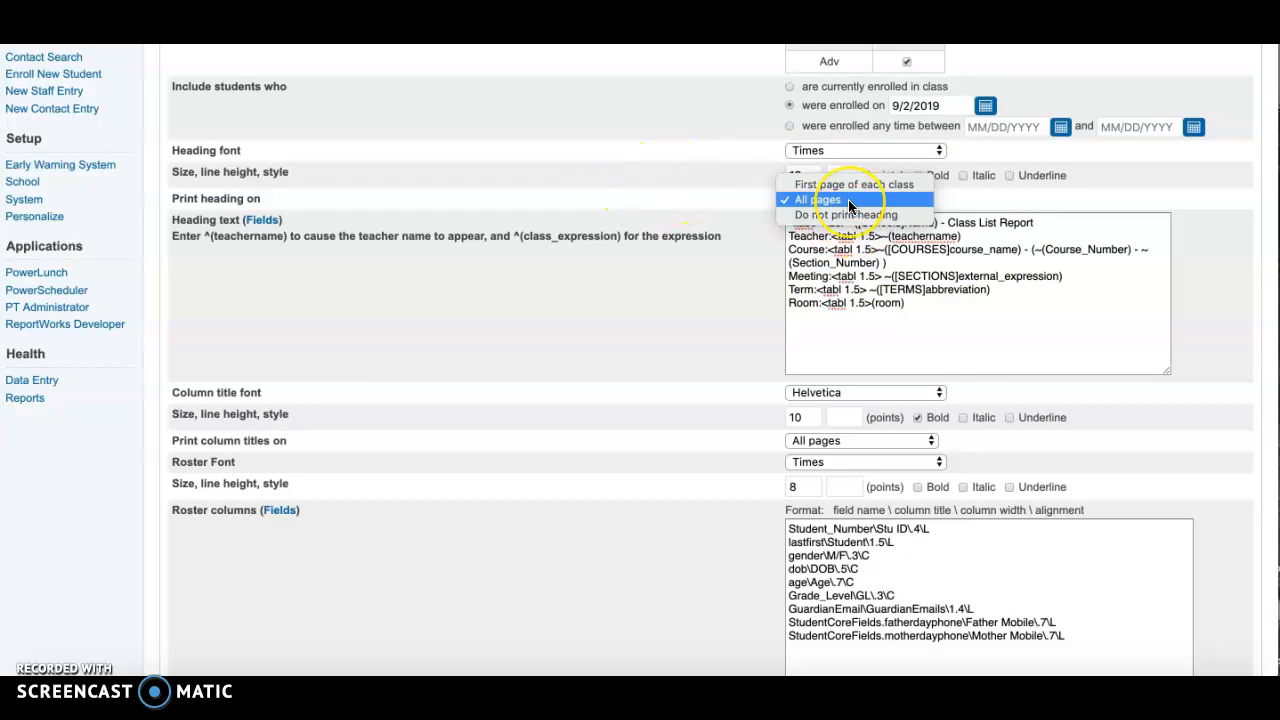
left_click(688, 270)
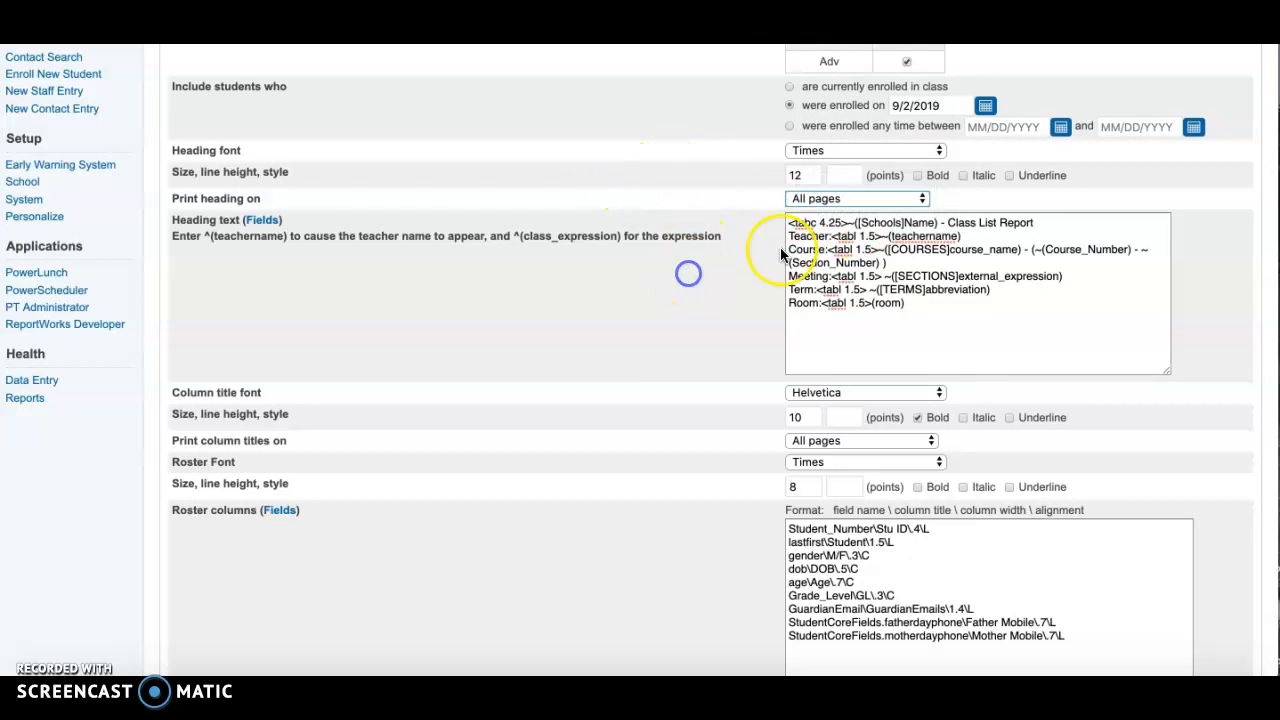
Examine the roster column definitions, focusing on the field names for student number, name, gender, date of birth and age.
scroll(780, 247, "down", 3)
scroll(780, 247, "down", 5)
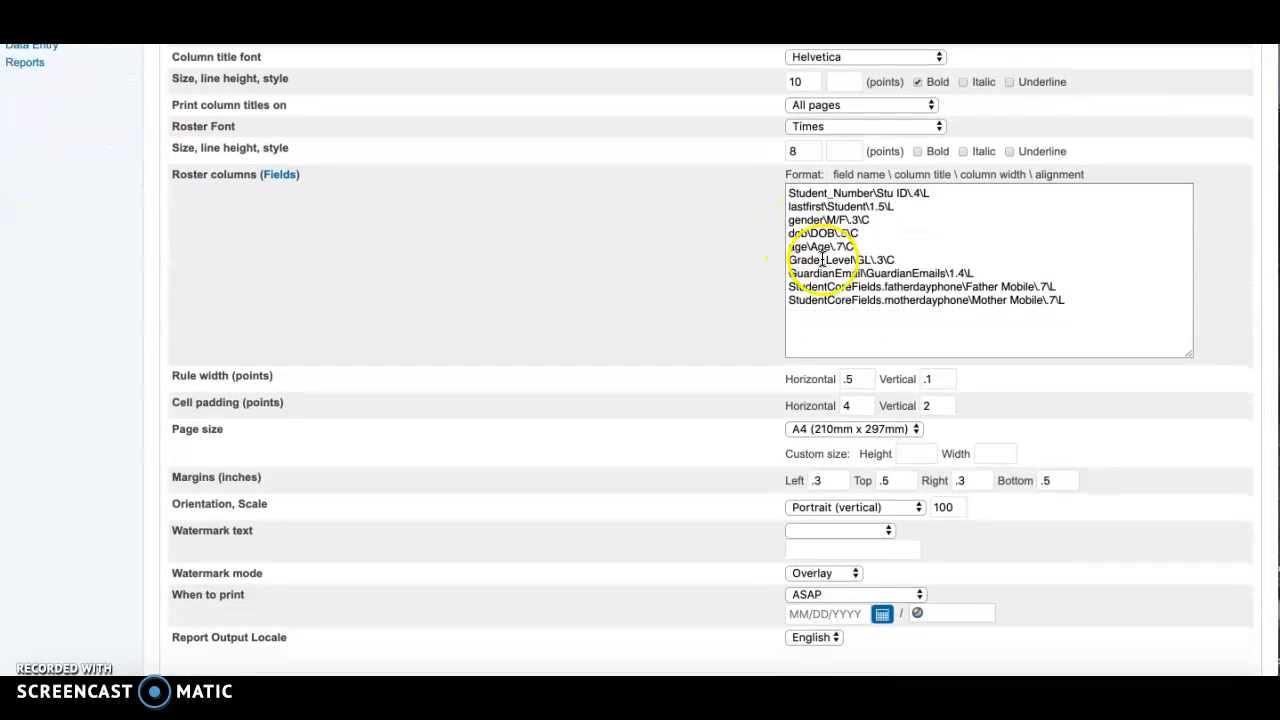
triple_click(221, 179)
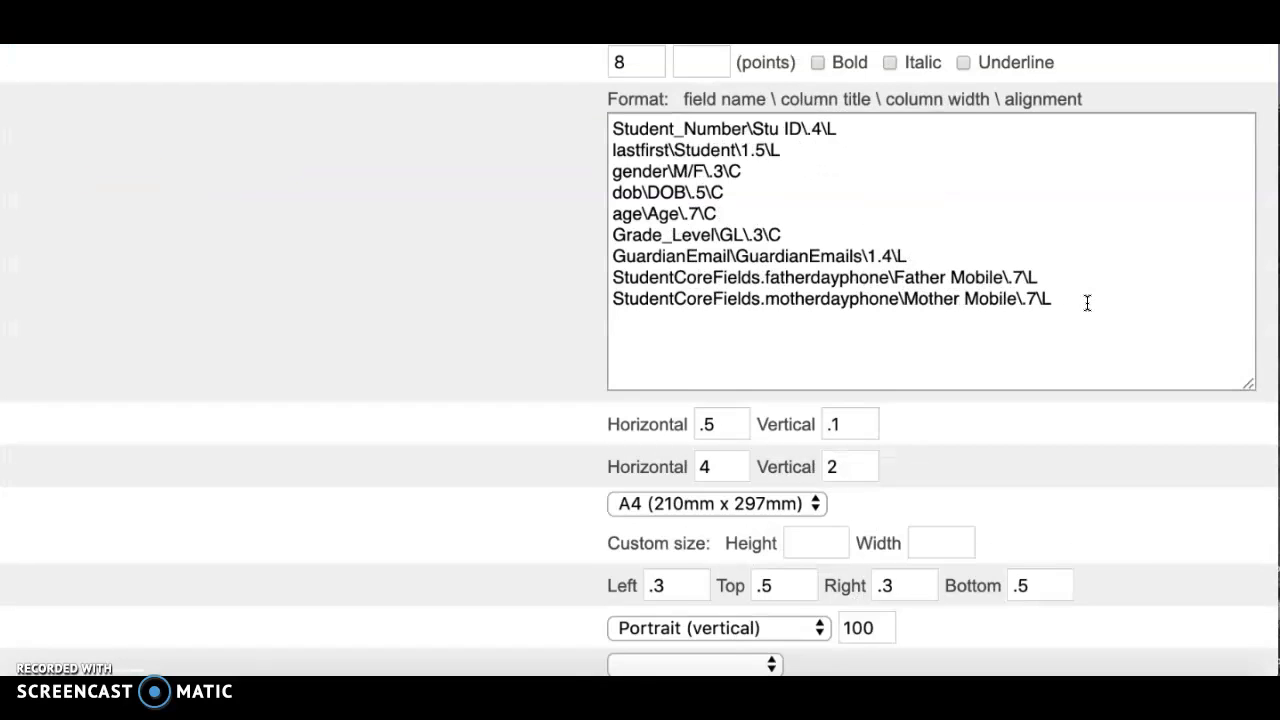
left_click(1084, 305)
scroll(1069, 315, "right", 1)
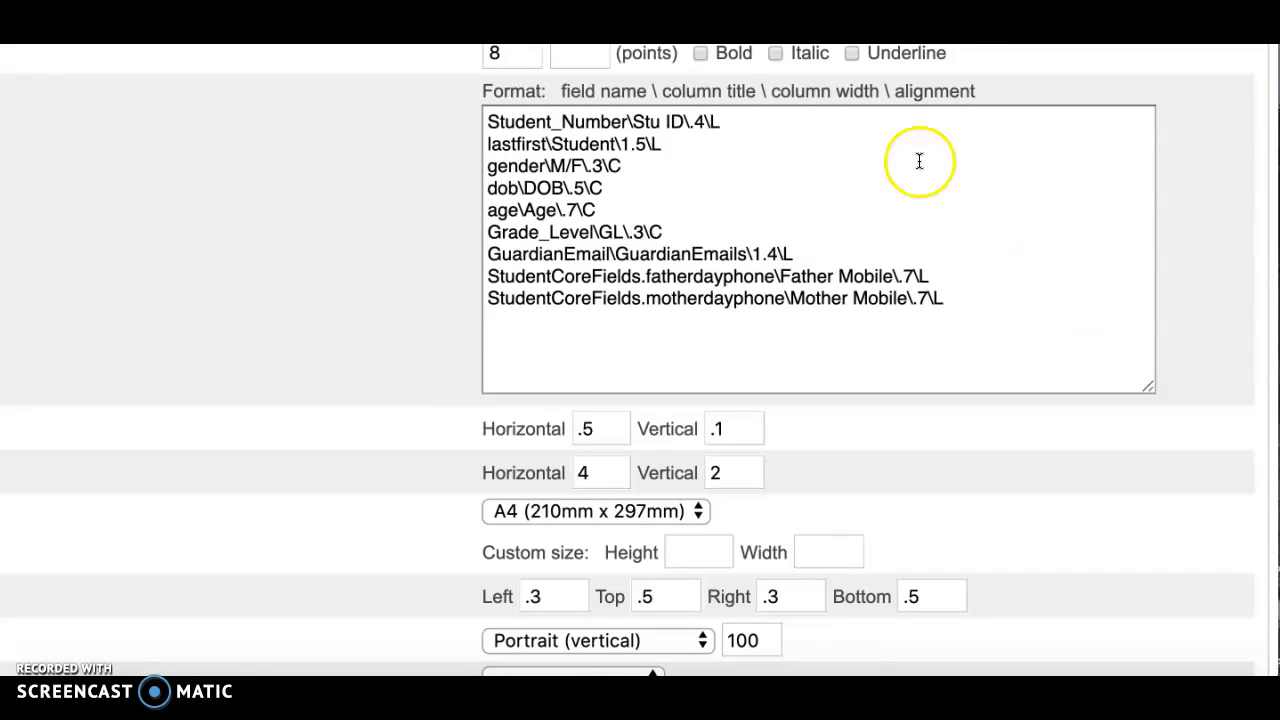
left_click(632, 121)
left_click_drag(632, 121, 505, 118)
double_click(509, 146)
double_click(505, 165)
double_click(498, 190)
left_click(499, 223)
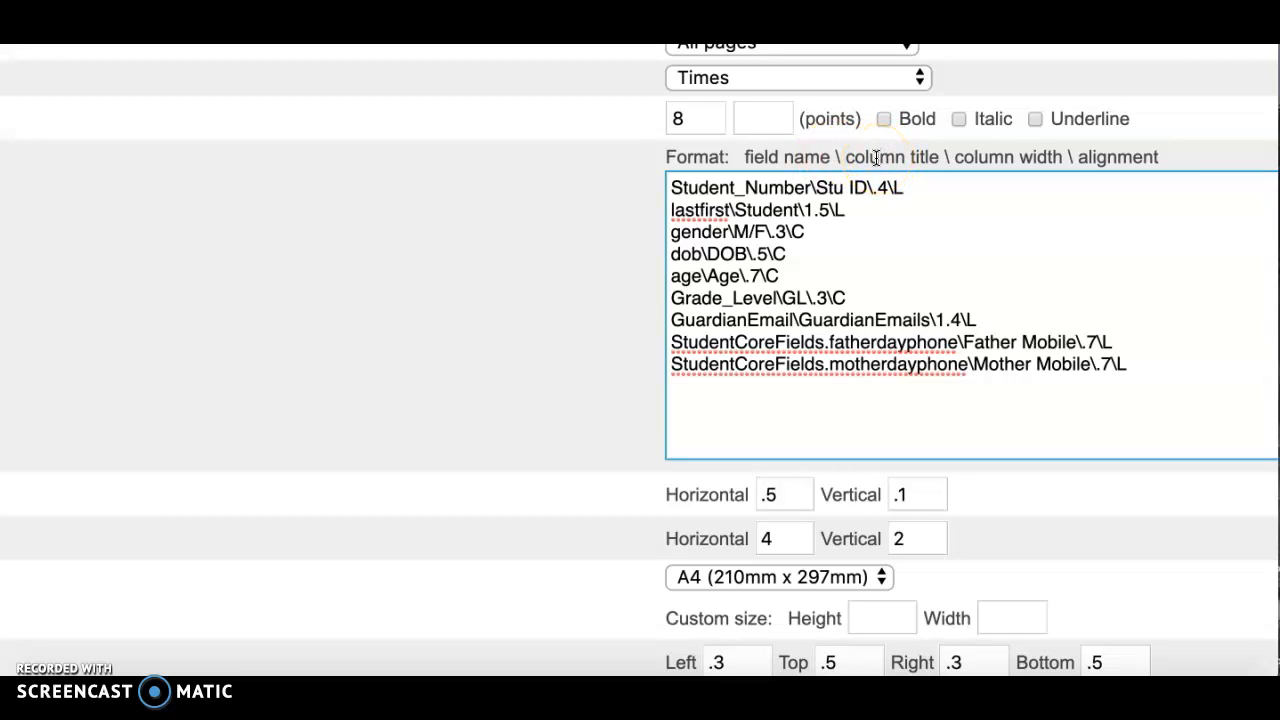
Compare the format pattern of field name, column title, column width and alignment with the roster column lines.
left_click_drag(846, 157, 932, 155)
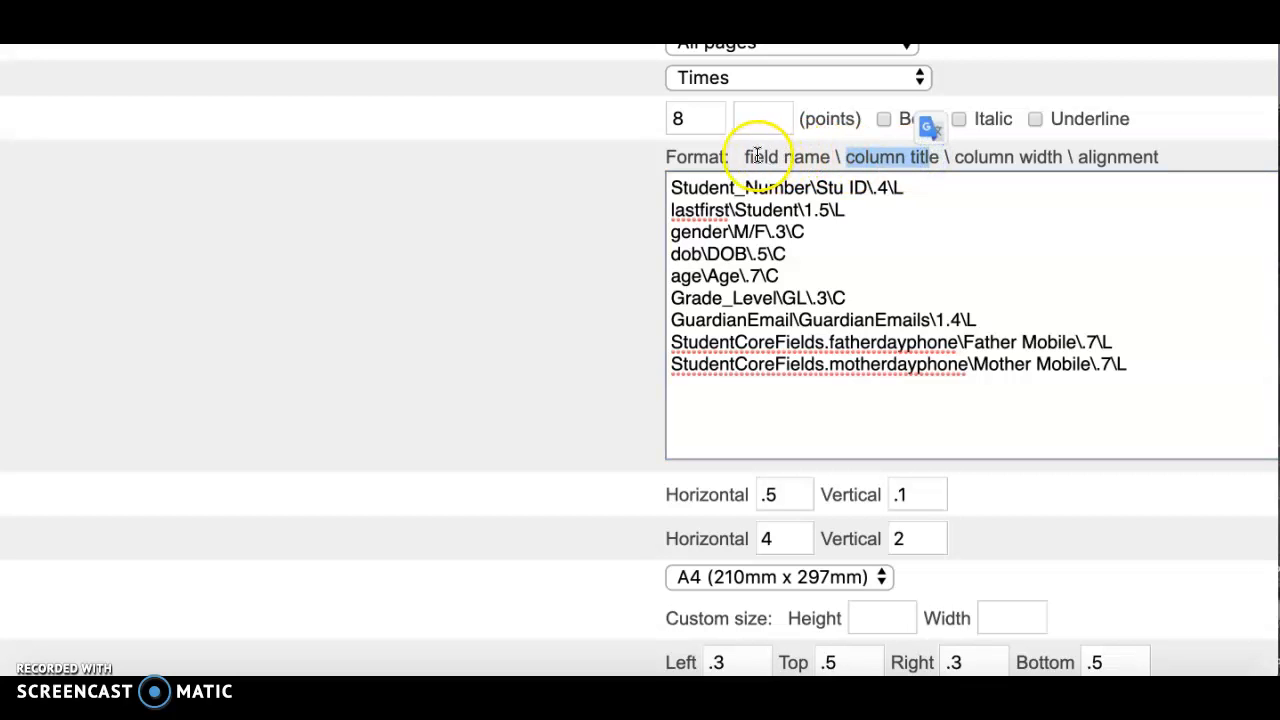
left_click(748, 155)
left_click_drag(748, 155, 844, 153)
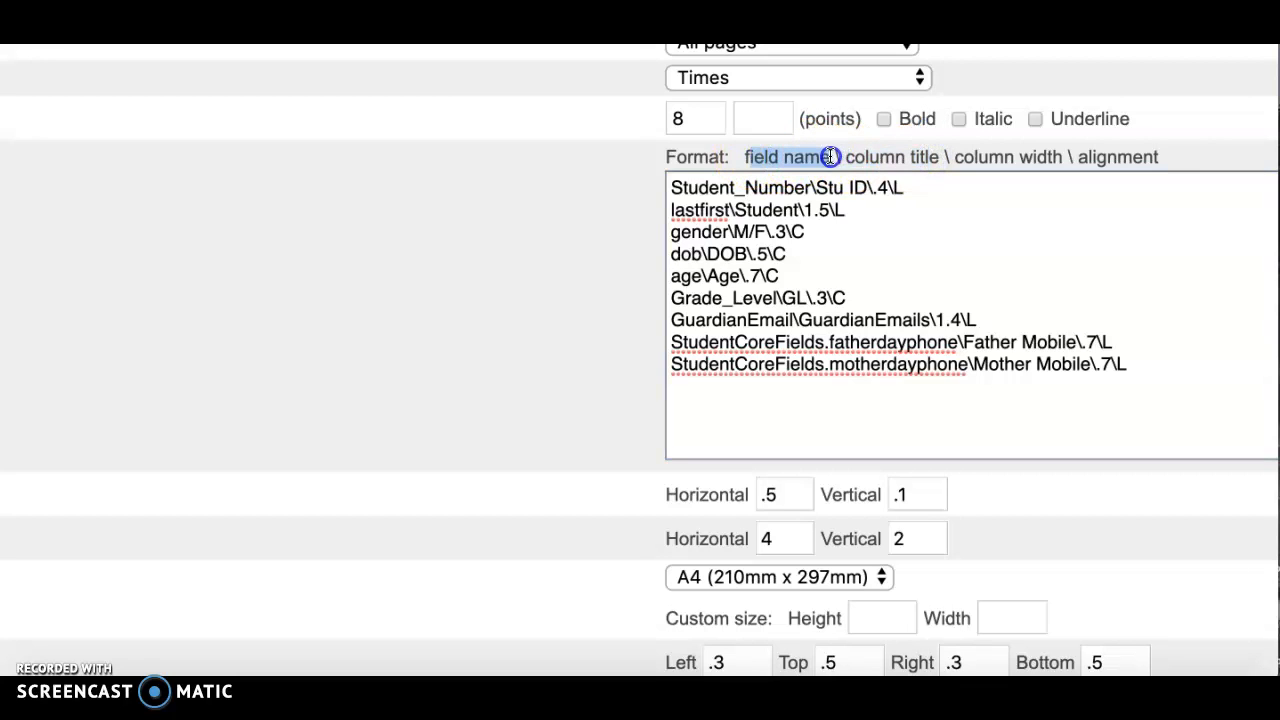
triple_click(808, 157)
left_click(806, 157)
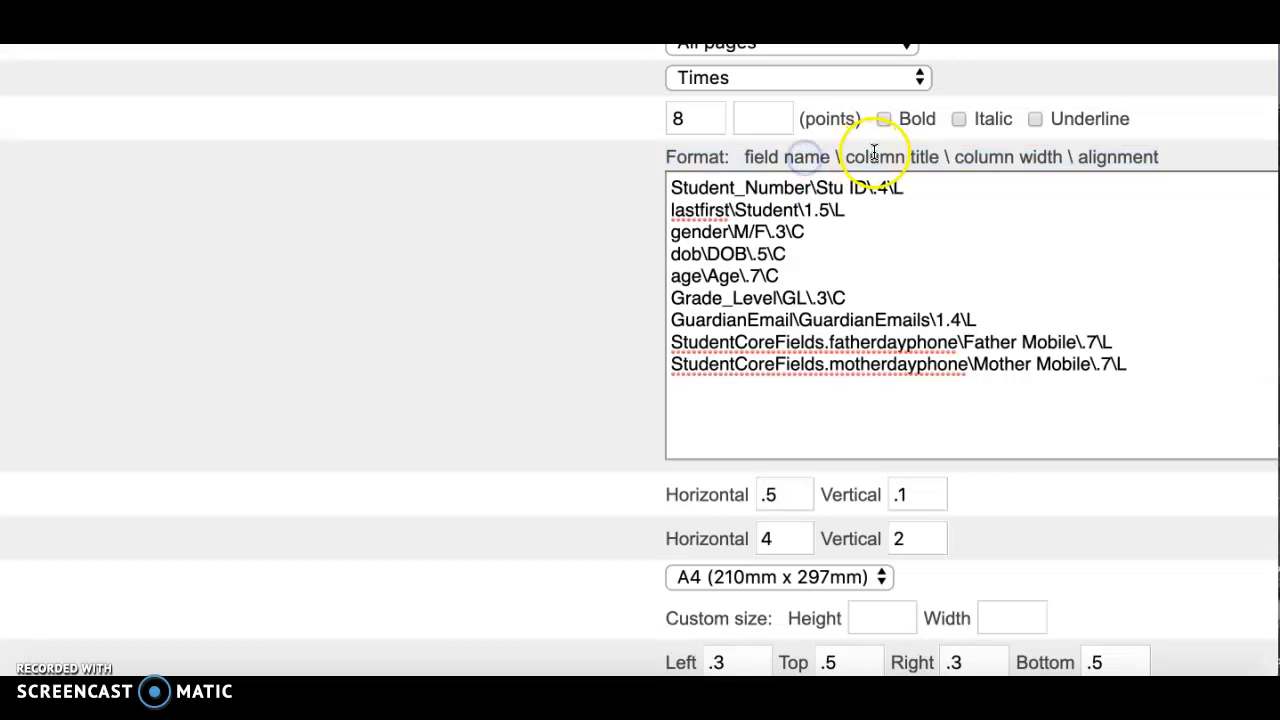
left_click(965, 159)
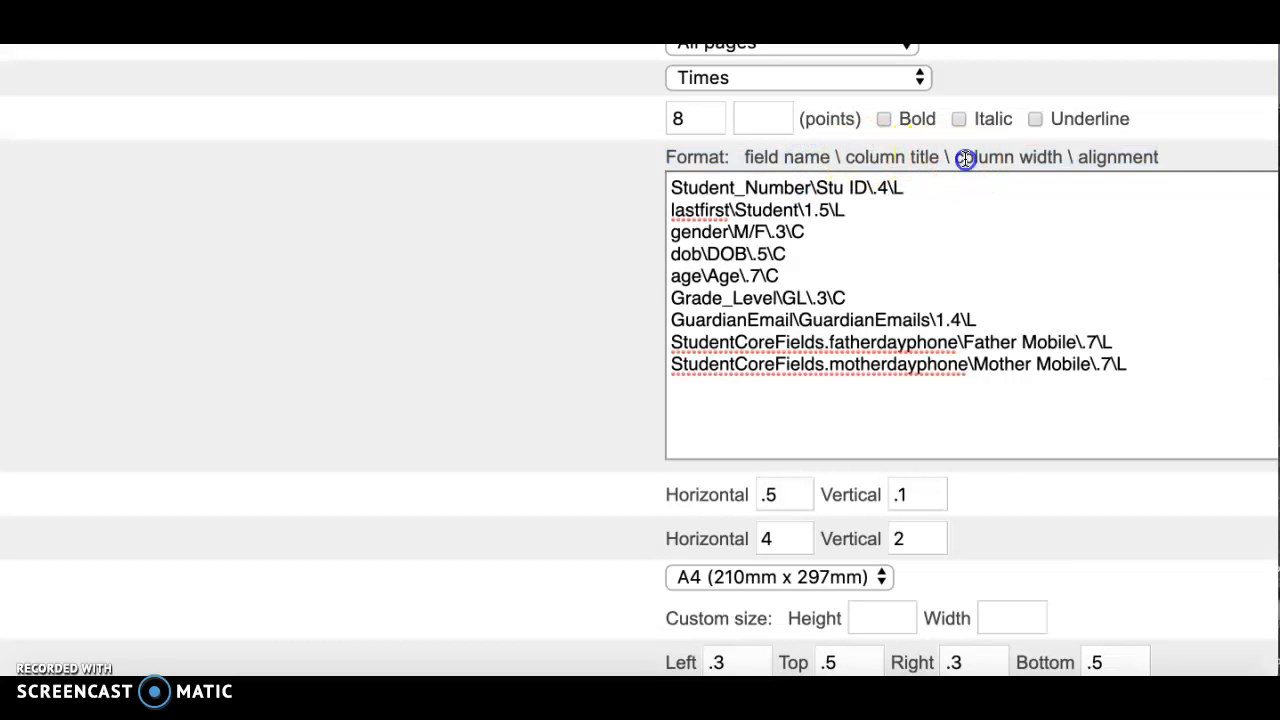
double_click(1115, 157)
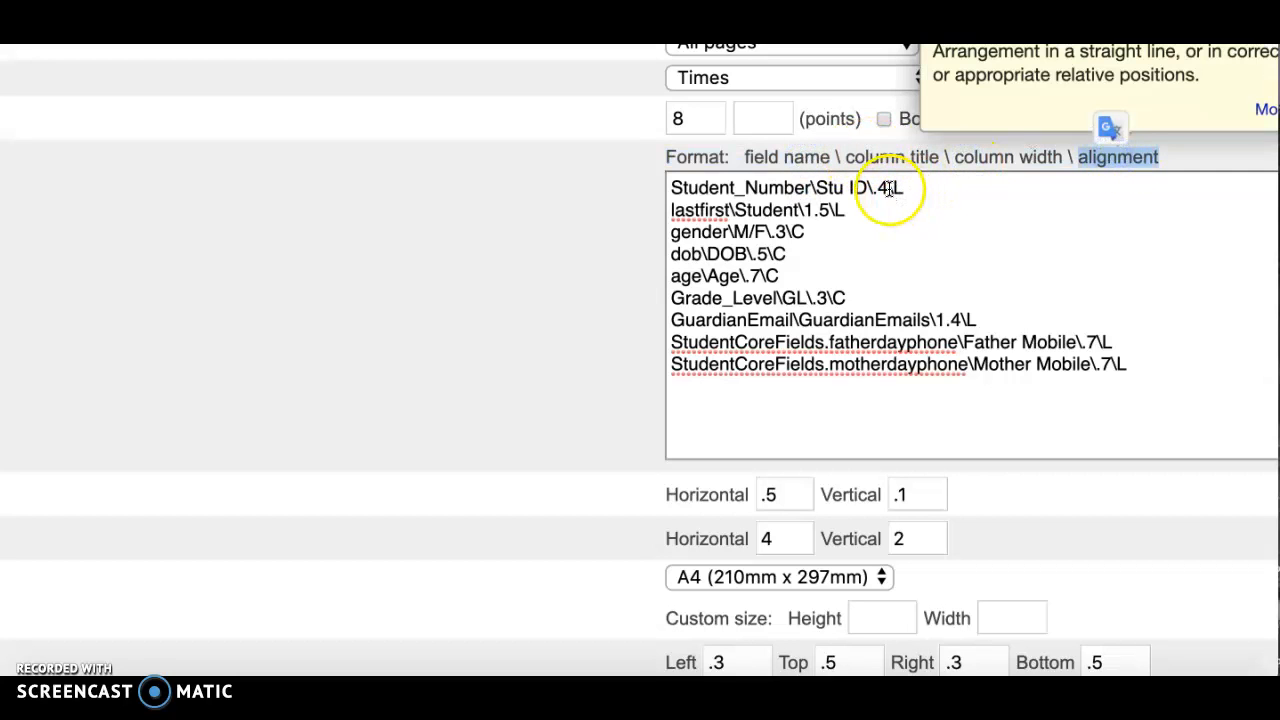
left_click(801, 232)
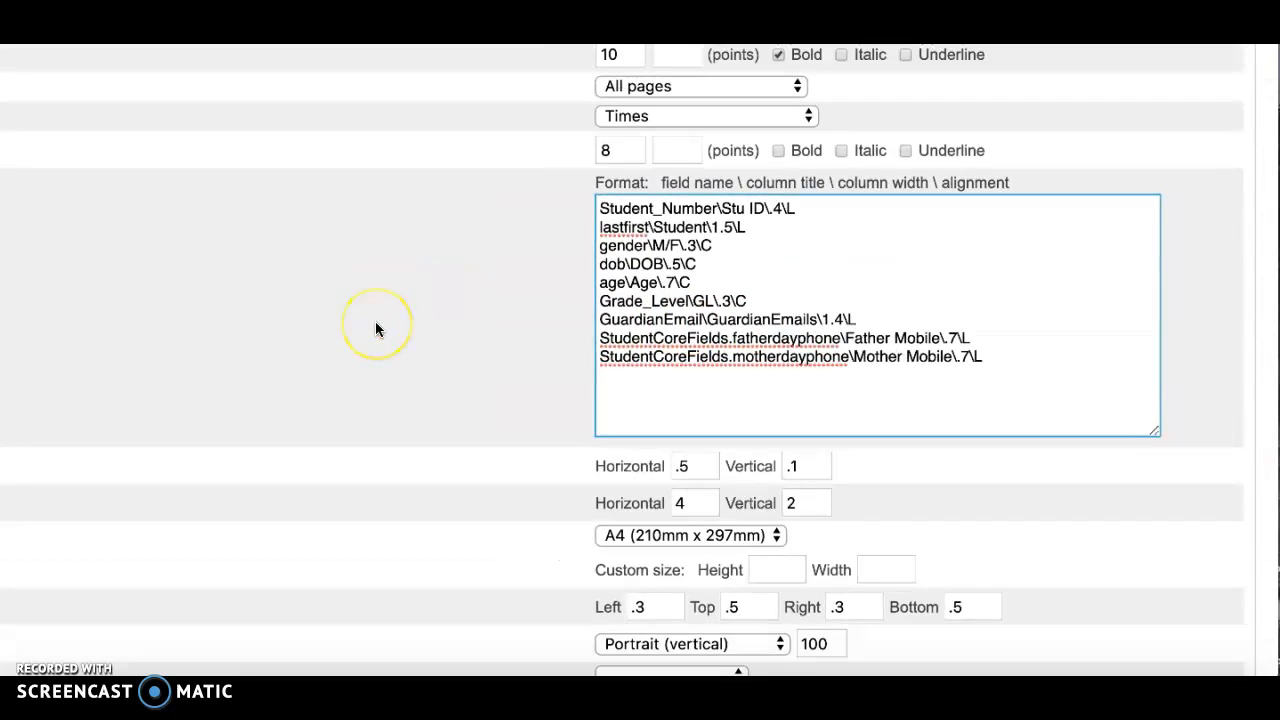
Look through the student fields available for the roster columns and close the field list.
scroll(376, 324, "up", 2)
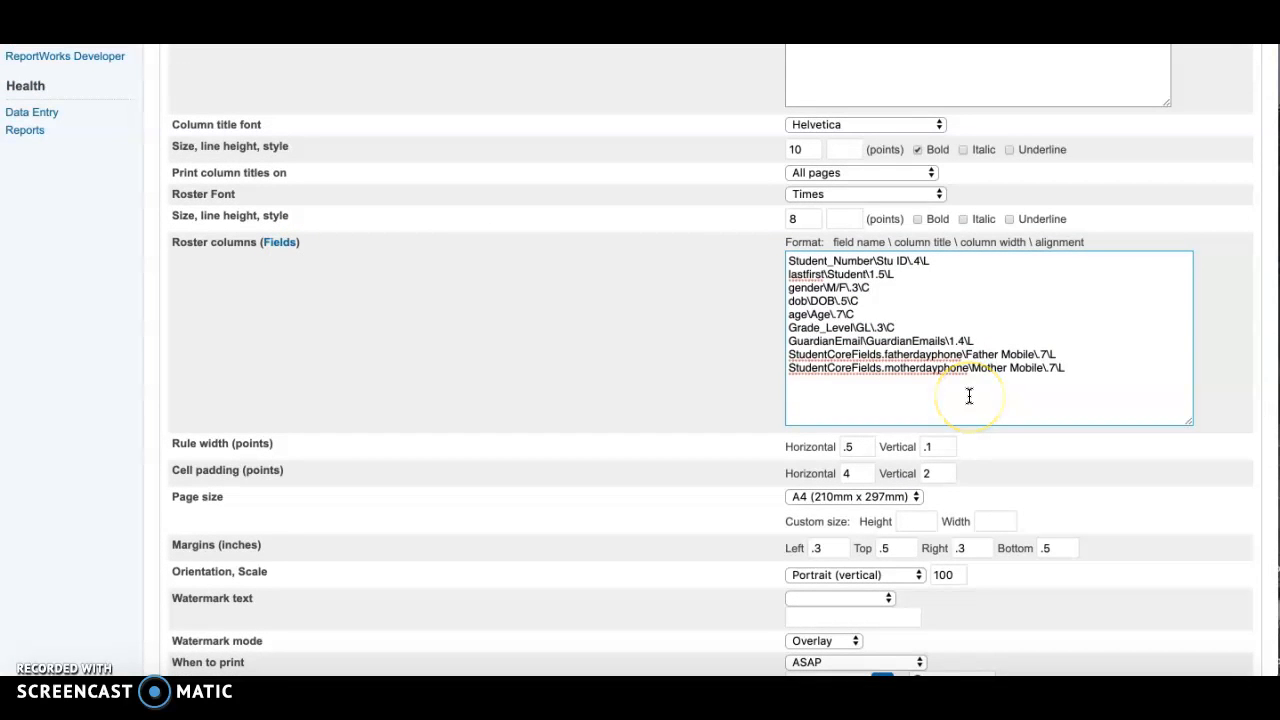
left_click(280, 242)
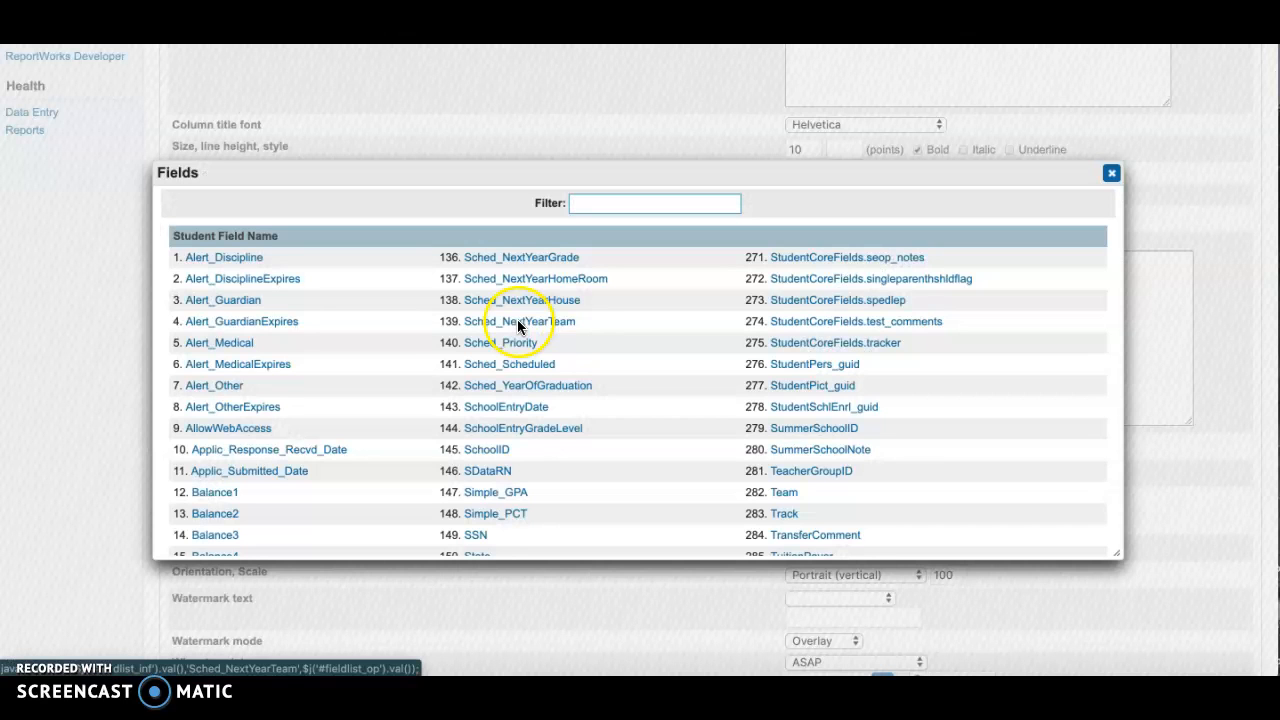
scroll(575, 299, "down", 3)
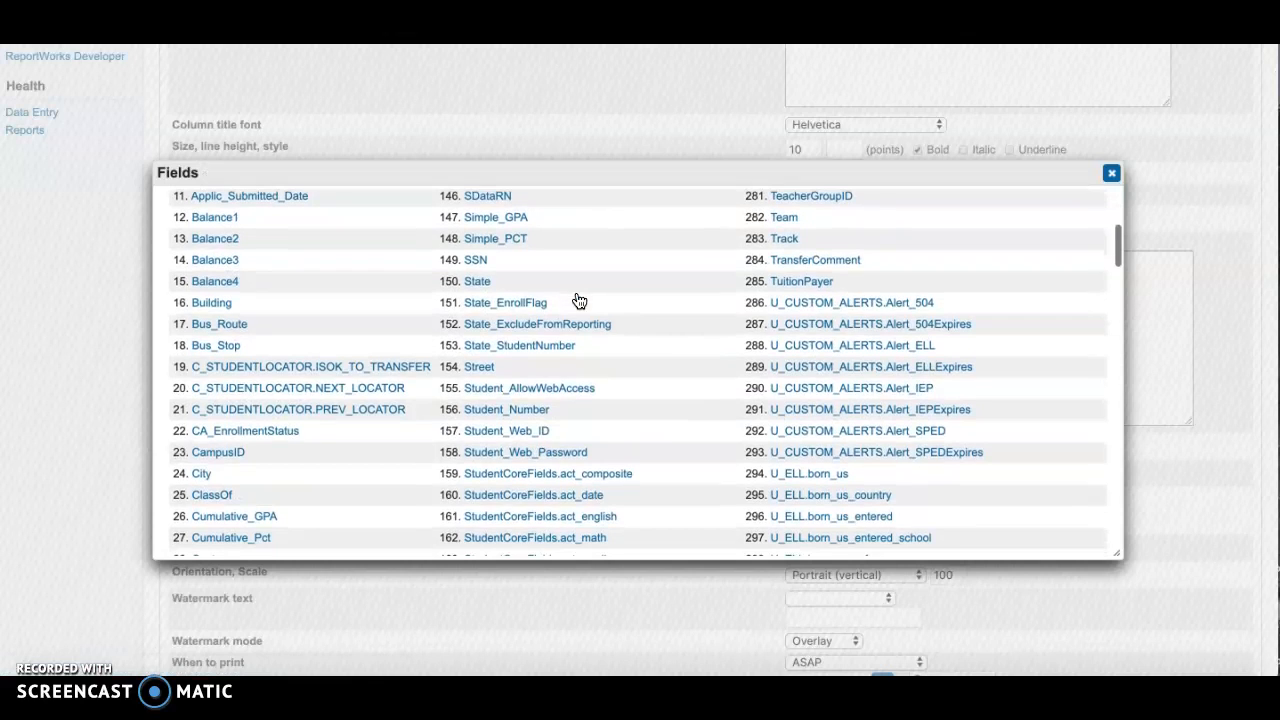
scroll(578, 300, "down", 10)
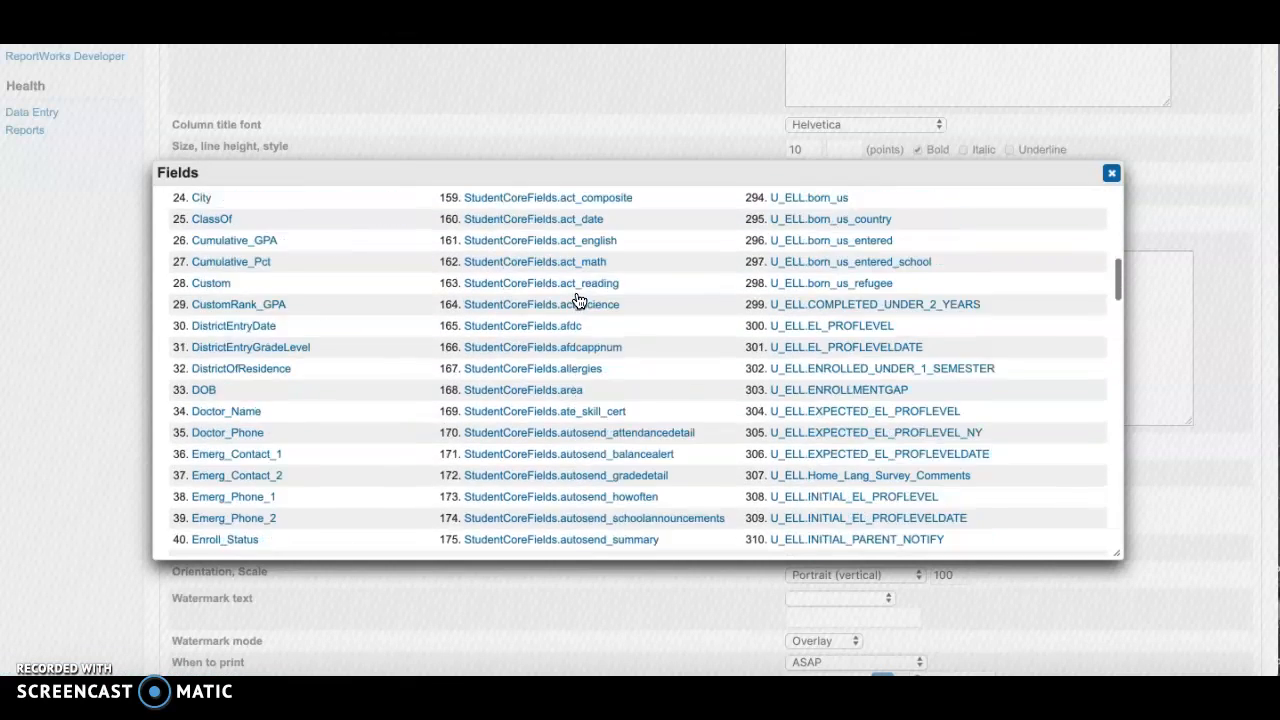
scroll(578, 300, "down", 1)
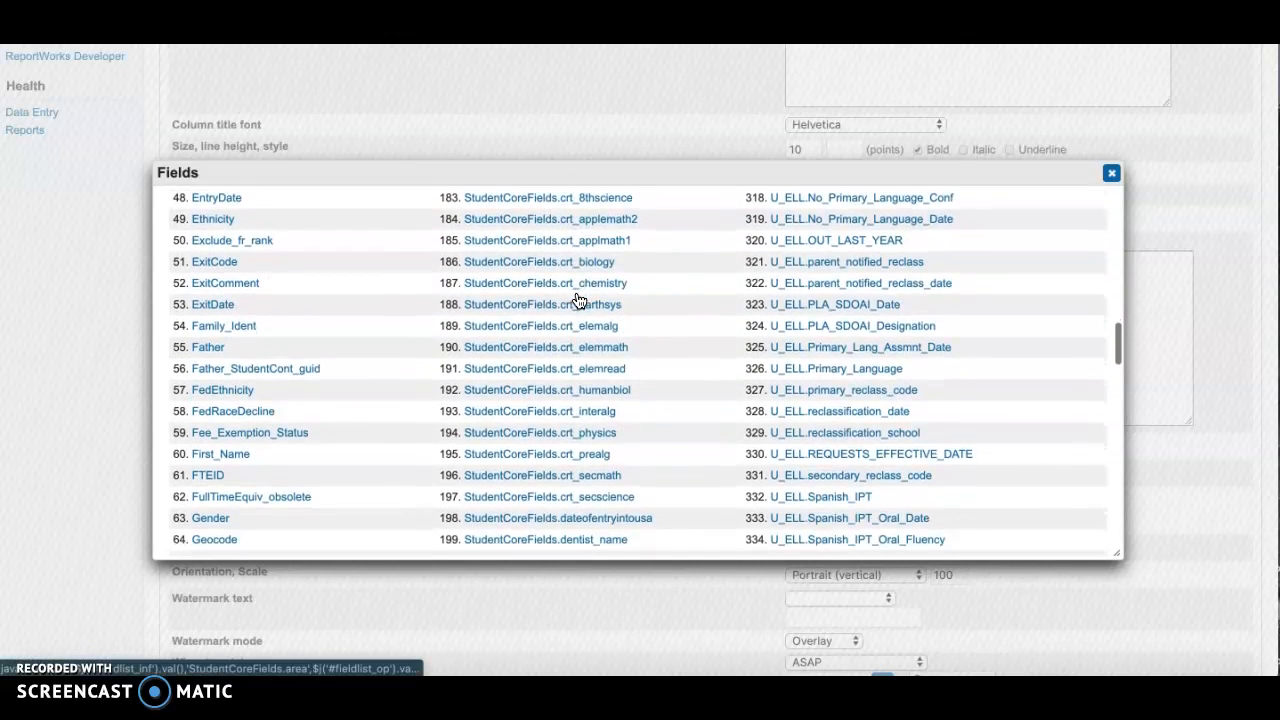
scroll(578, 300, "up", 2)
scroll(365, 325, "up", 3)
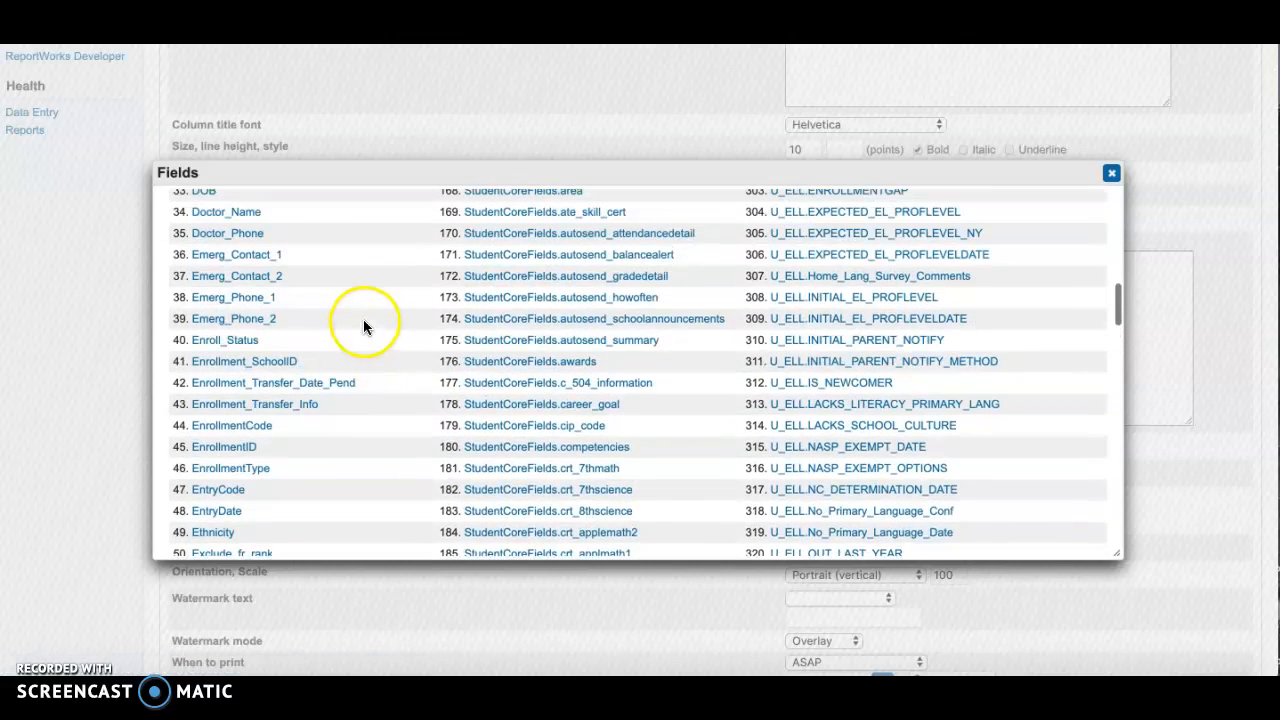
scroll(276, 286, "up", 2)
scroll(276, 286, "up", 2)
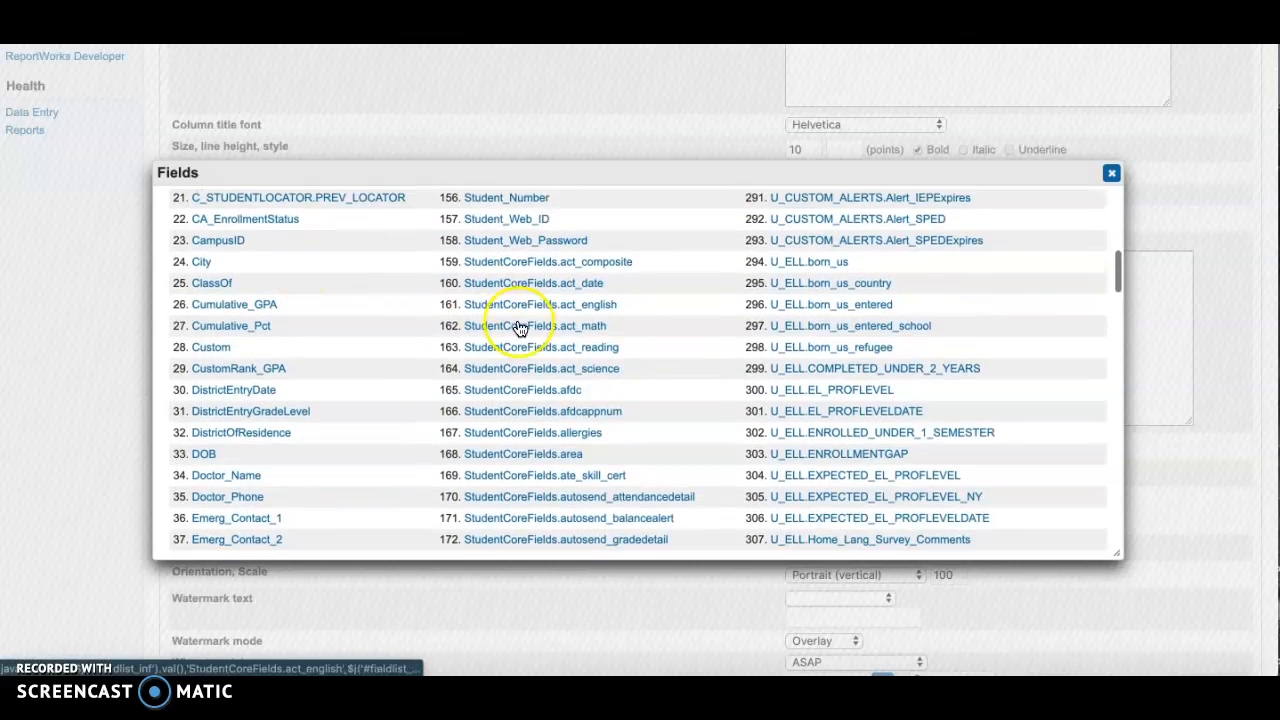
scroll(581, 334, "up", 3)
scroll(729, 355, "up", 3)
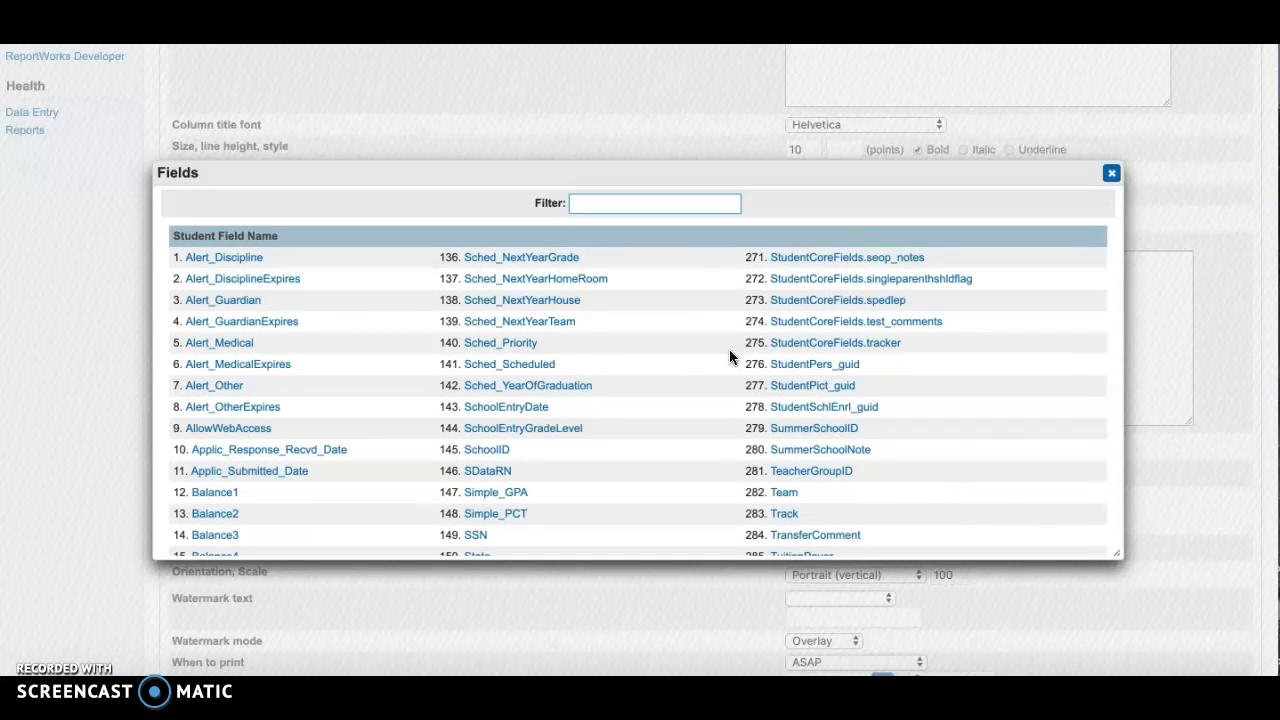
scroll(829, 343, "down", 3)
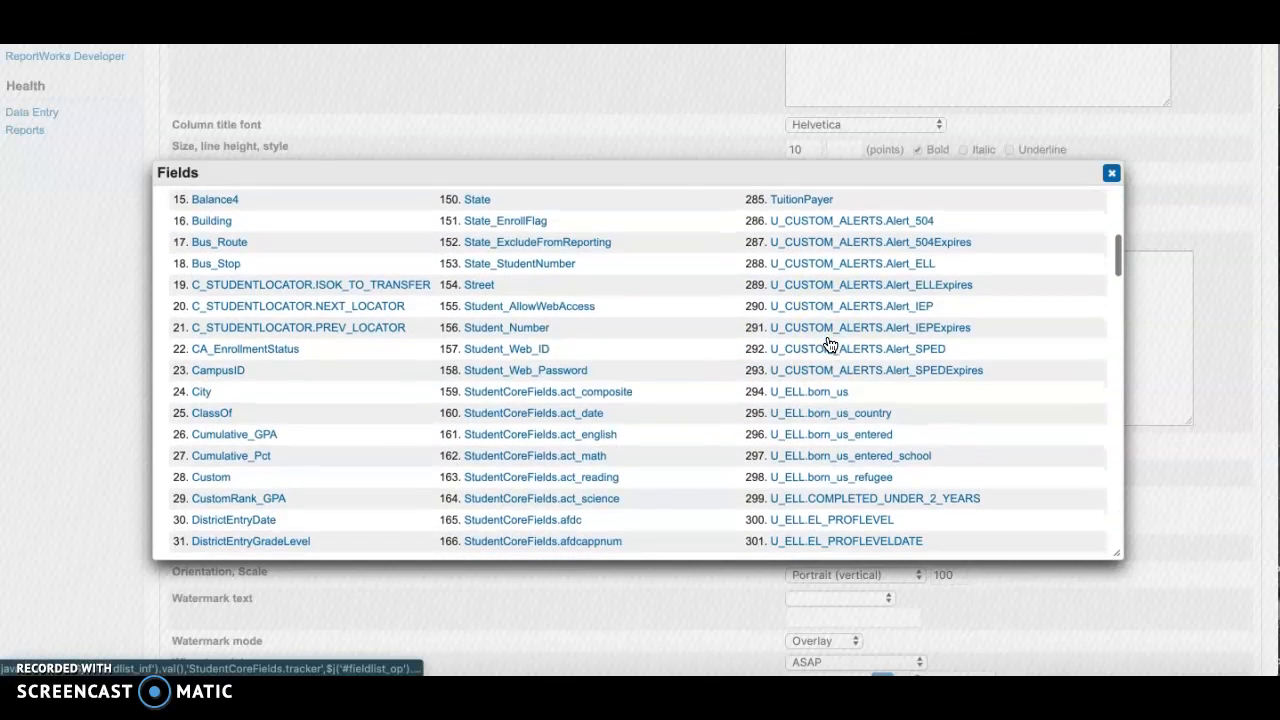
scroll(829, 343, "down", 15)
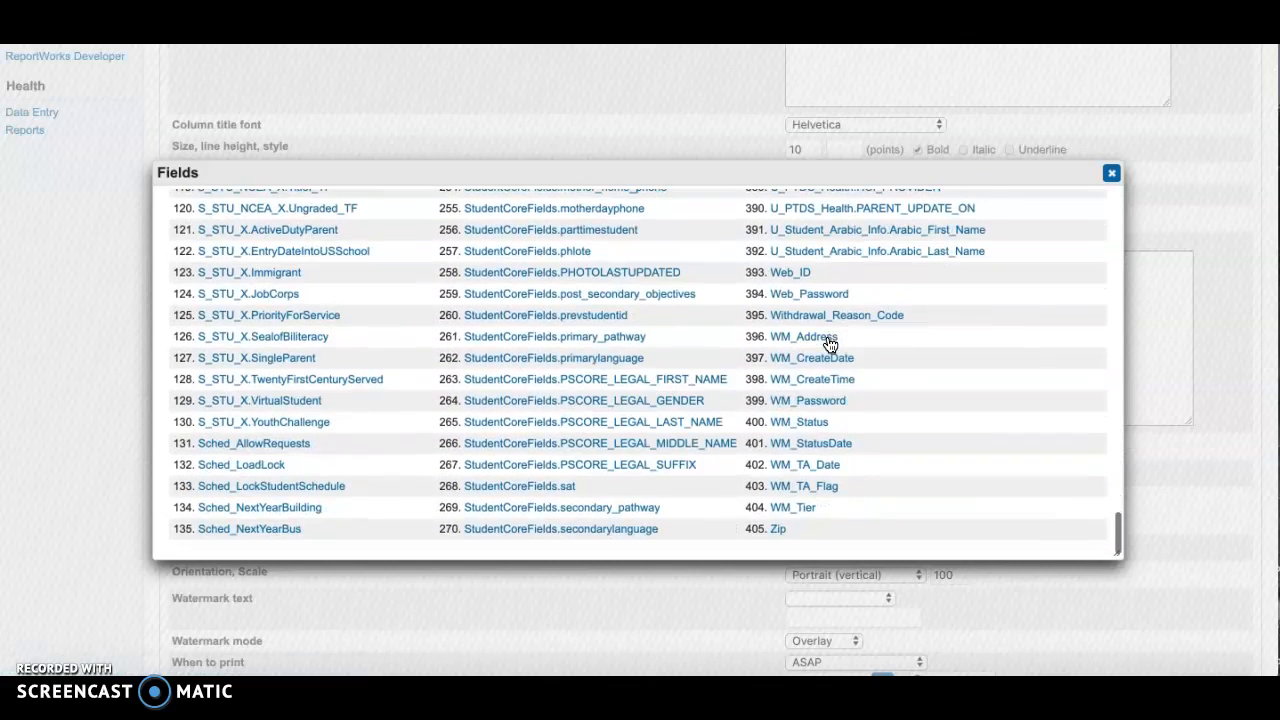
left_click(1110, 174)
Review the column title font, roster font and size settings, along with the rule width and cell padding.
scroll(931, 180, "down", 5)
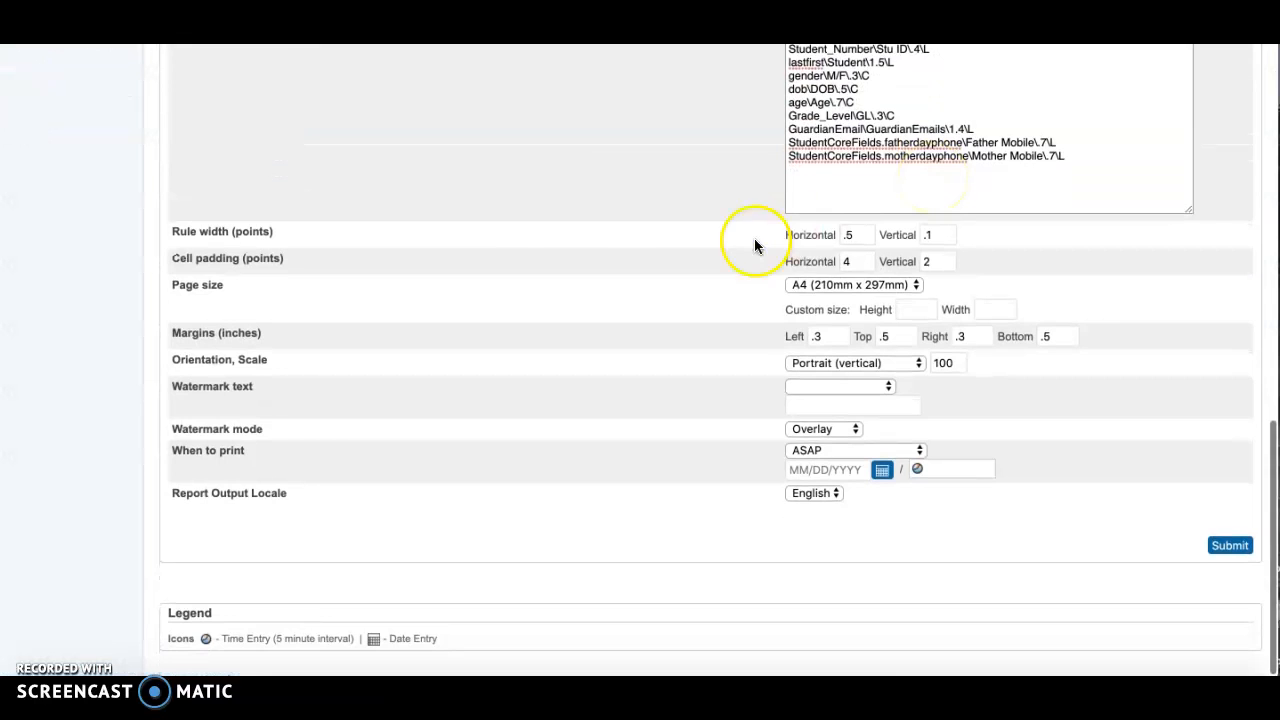
scroll(813, 268, "up", 5)
scroll(813, 268, "down", 1)
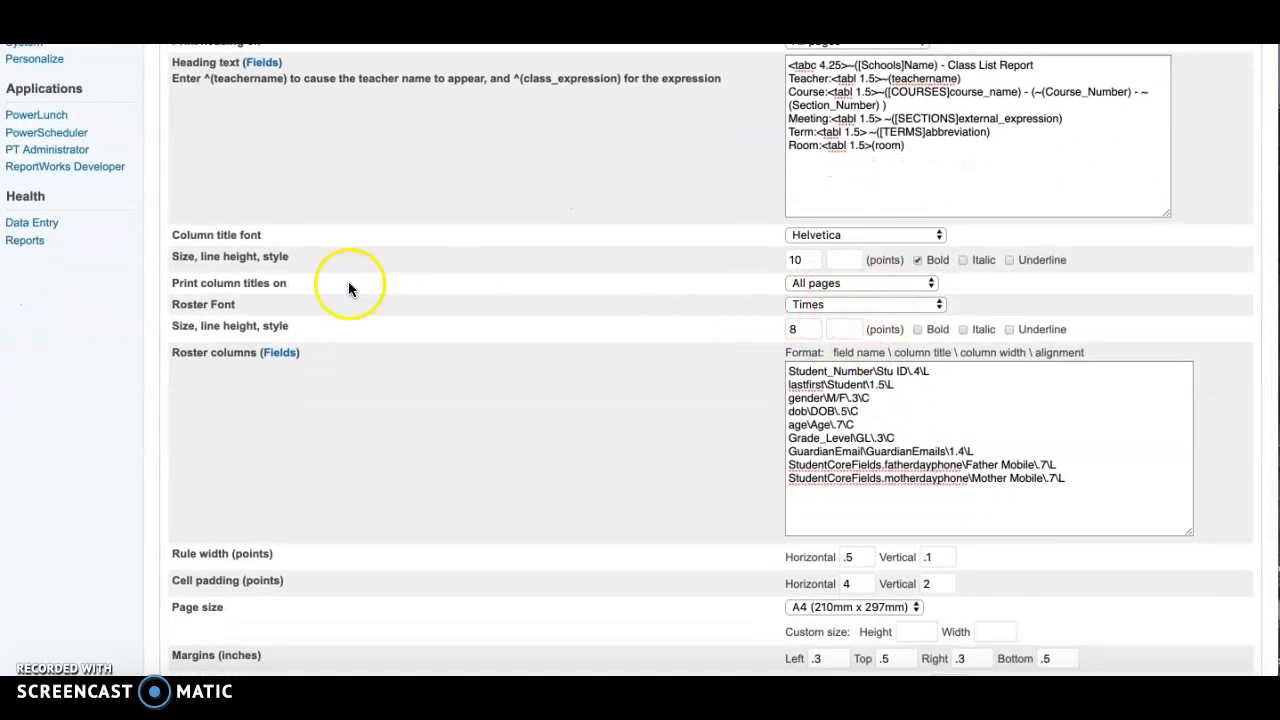
scroll(880, 297, "down", 1)
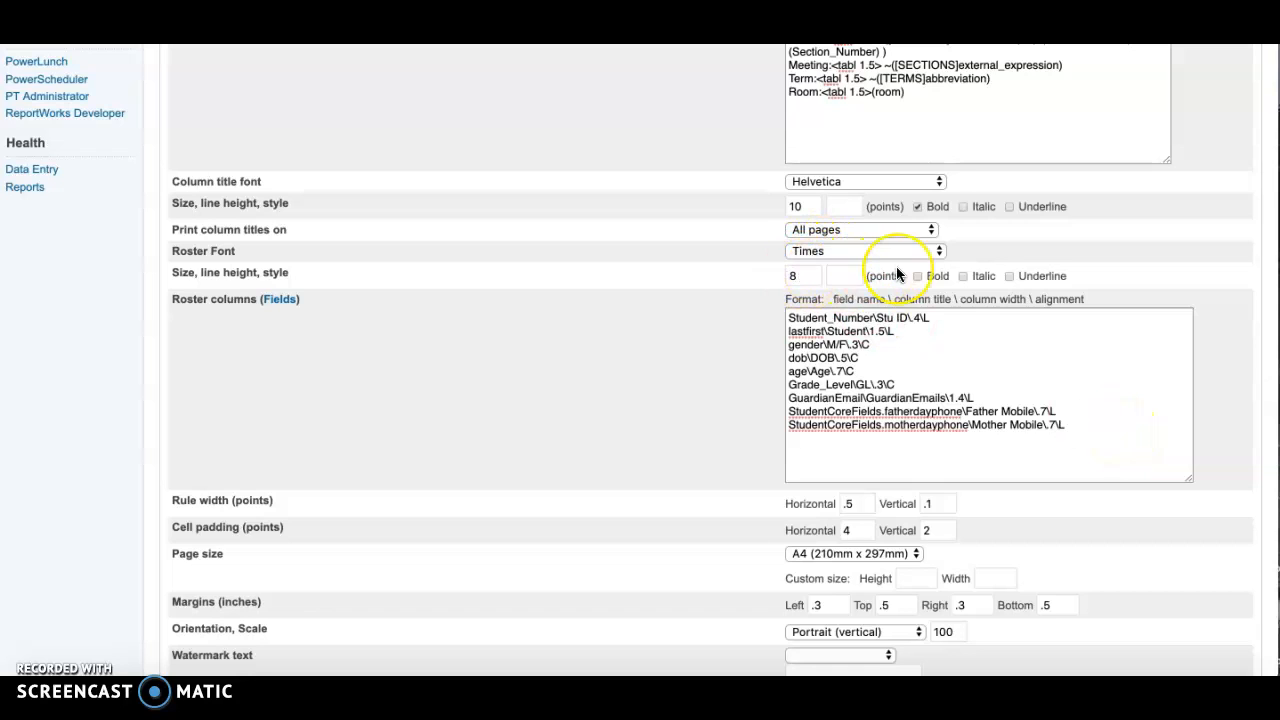
scroll(895, 272, "down", 5)
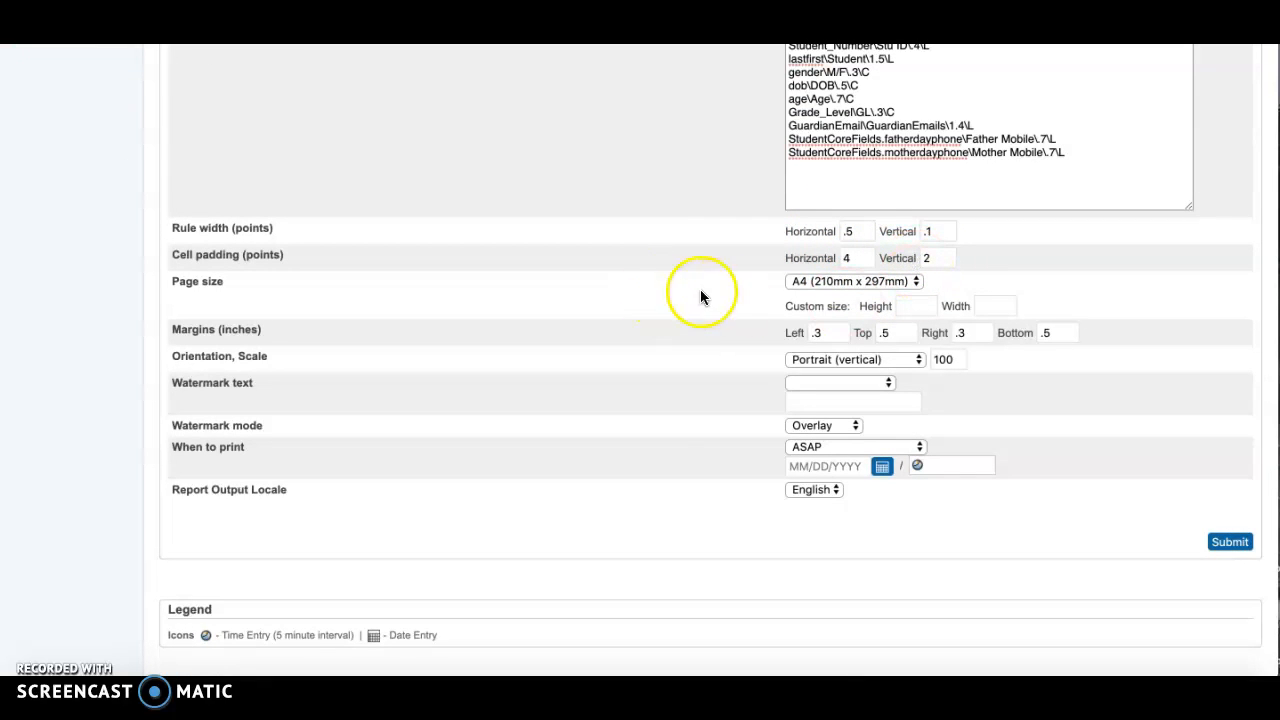
Review the page size, orientation and watermark text options for the roster report.
left_click(812, 284)
left_click(838, 288)
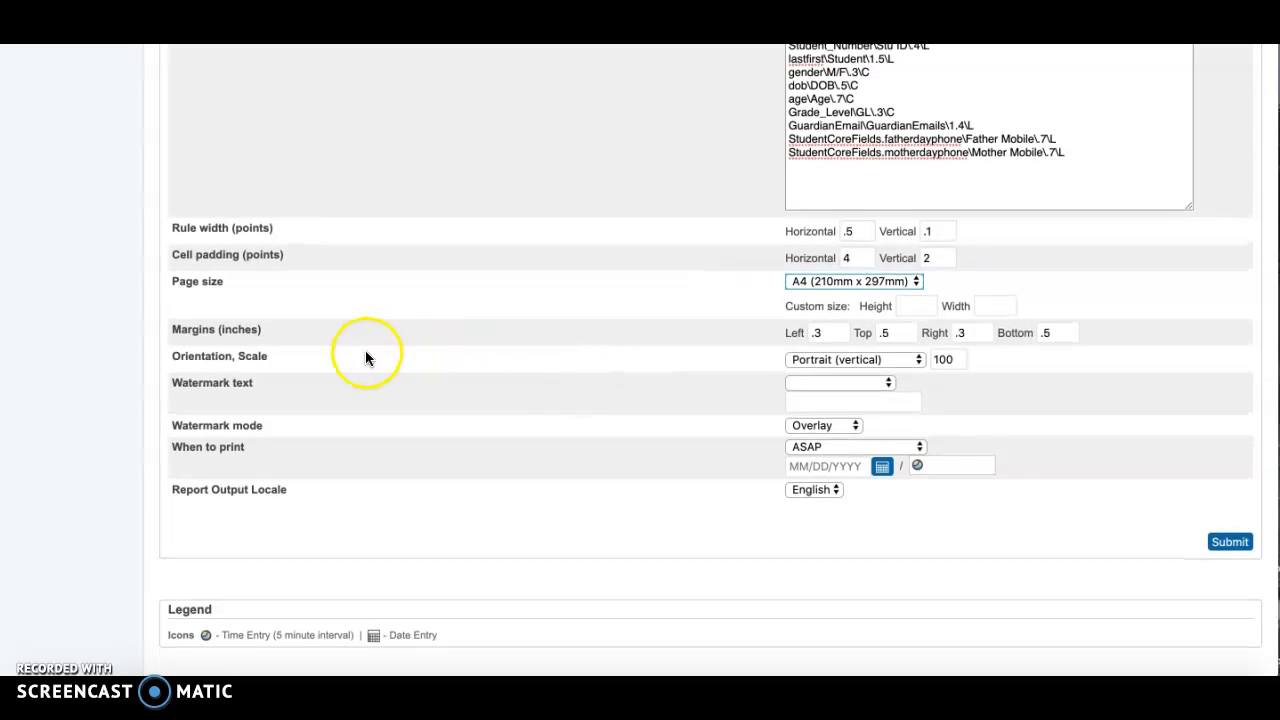
left_click(908, 361)
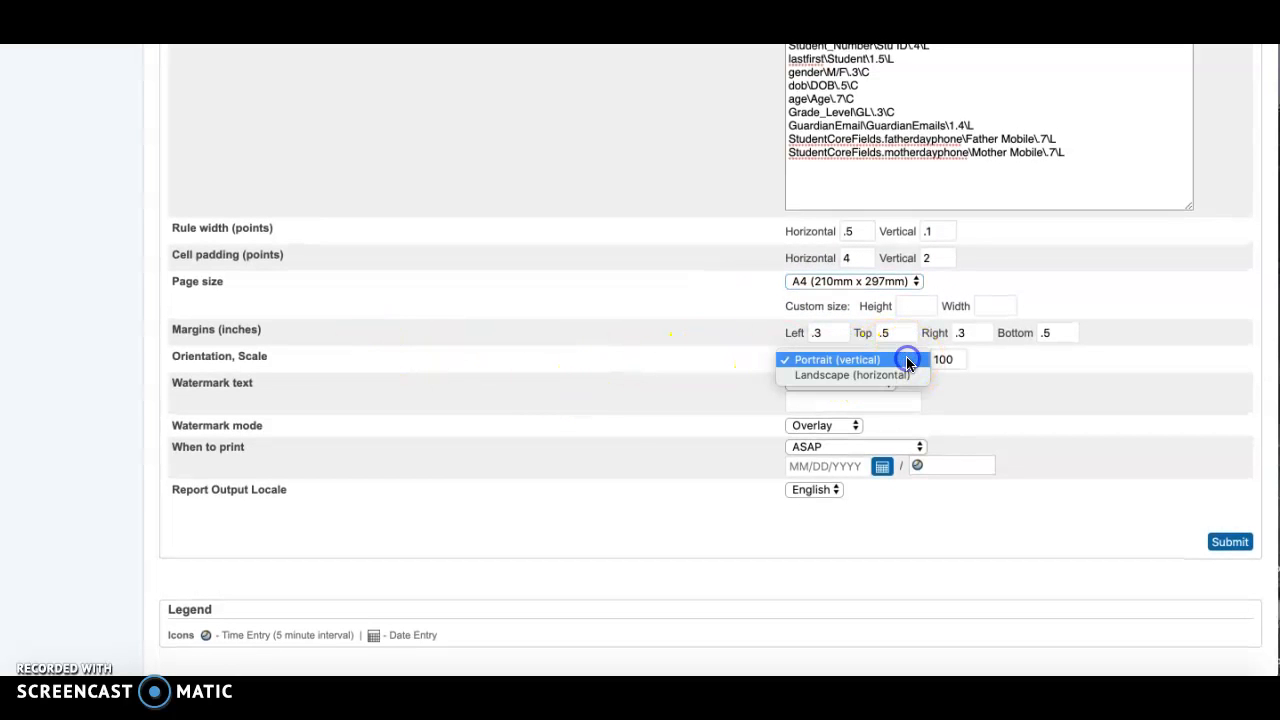
left_click(908, 361)
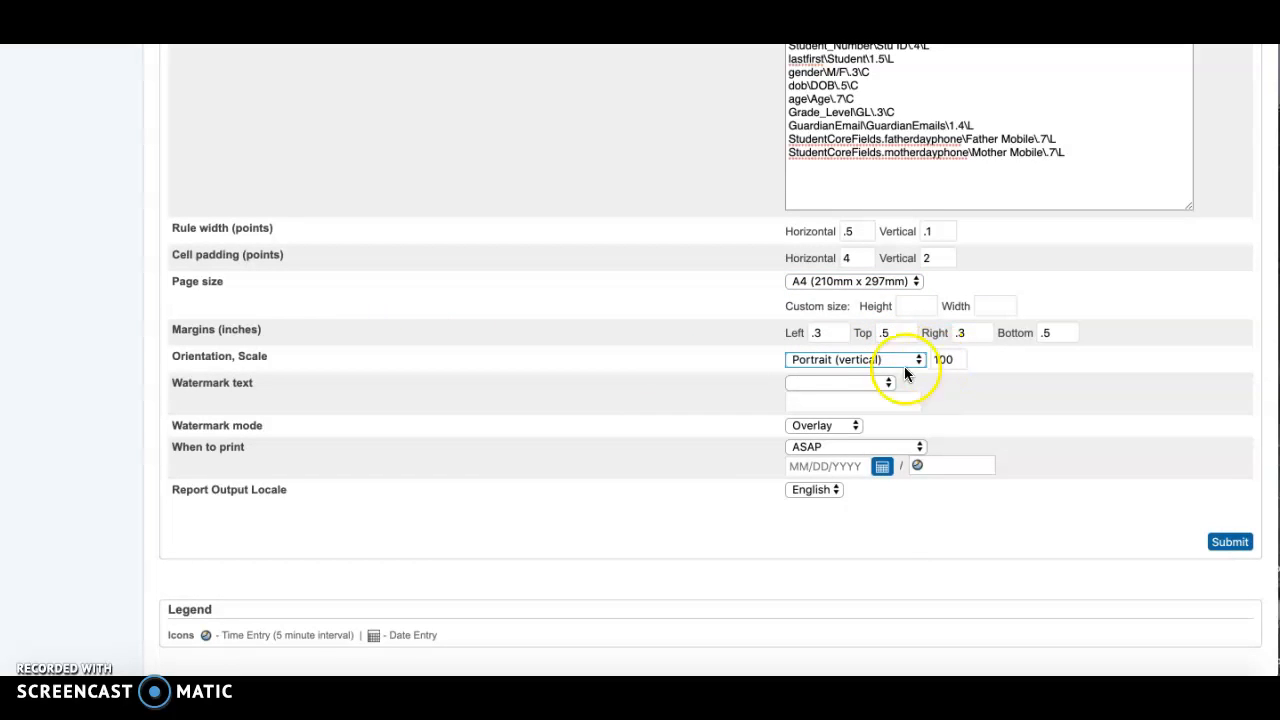
left_click(822, 386)
left_click(1032, 399)
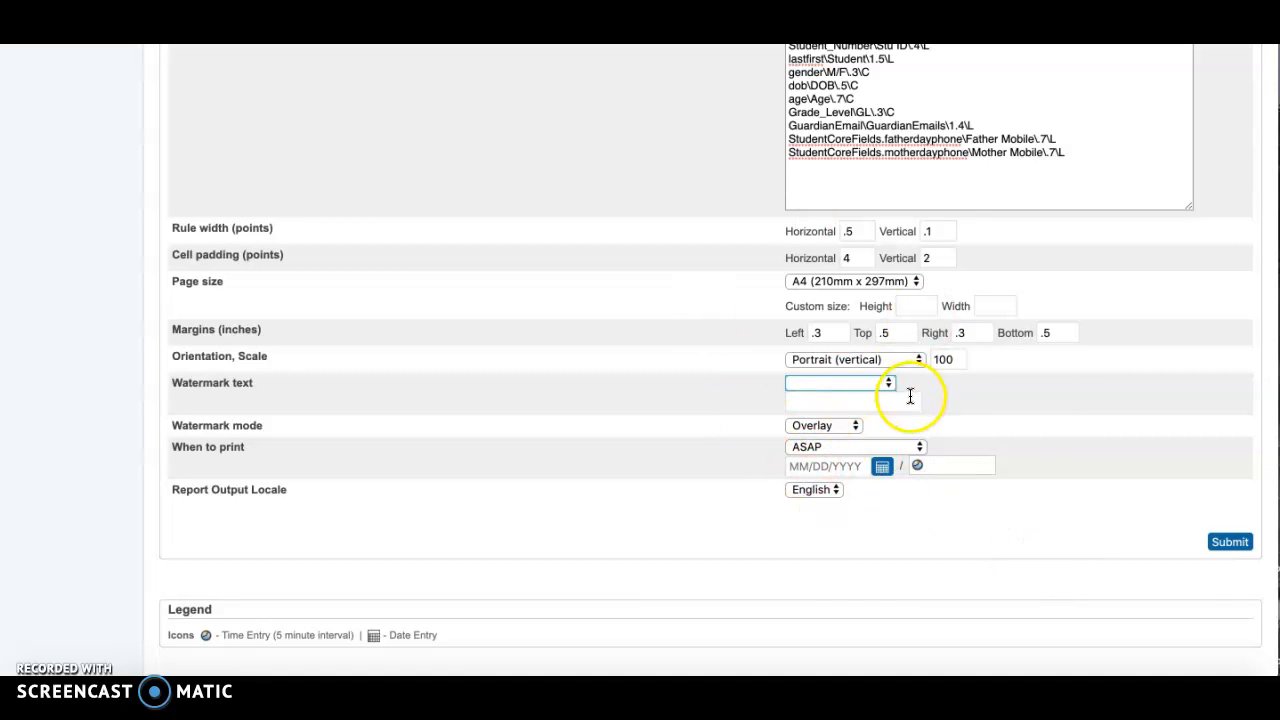
Submit the Class Rosters report and refresh the report queue.
left_click(1230, 541)
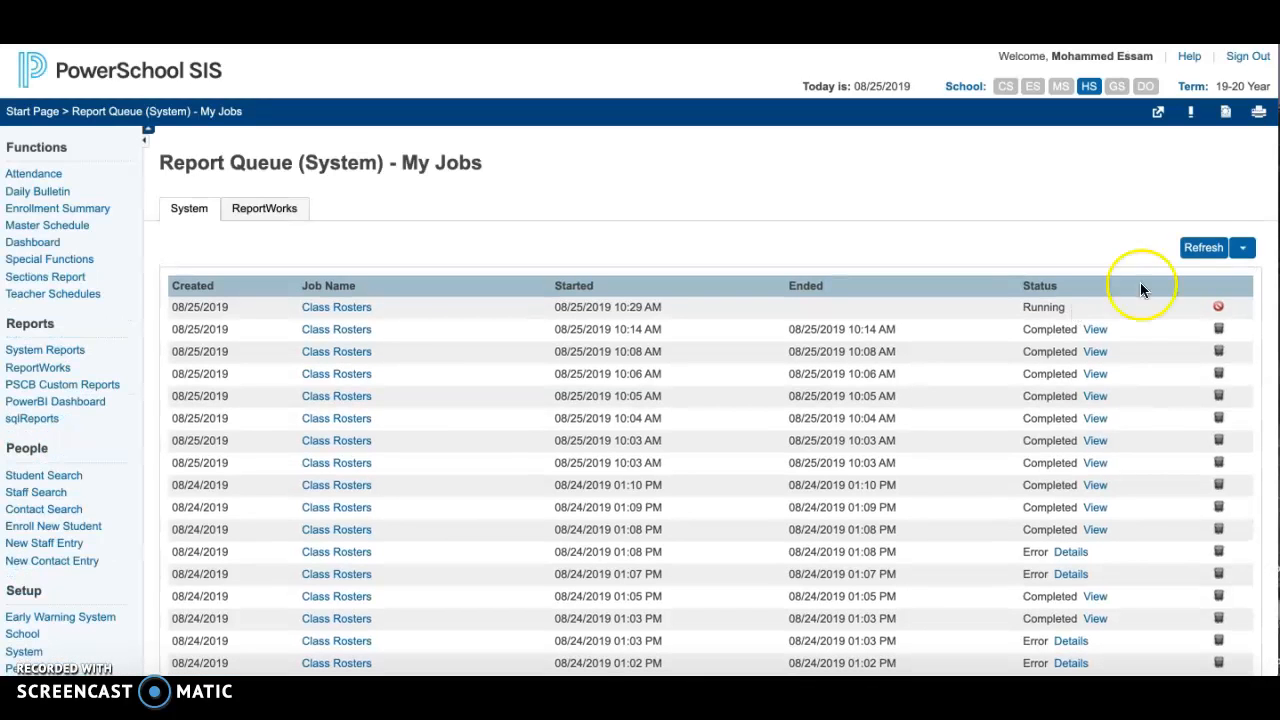
left_click(1205, 250)
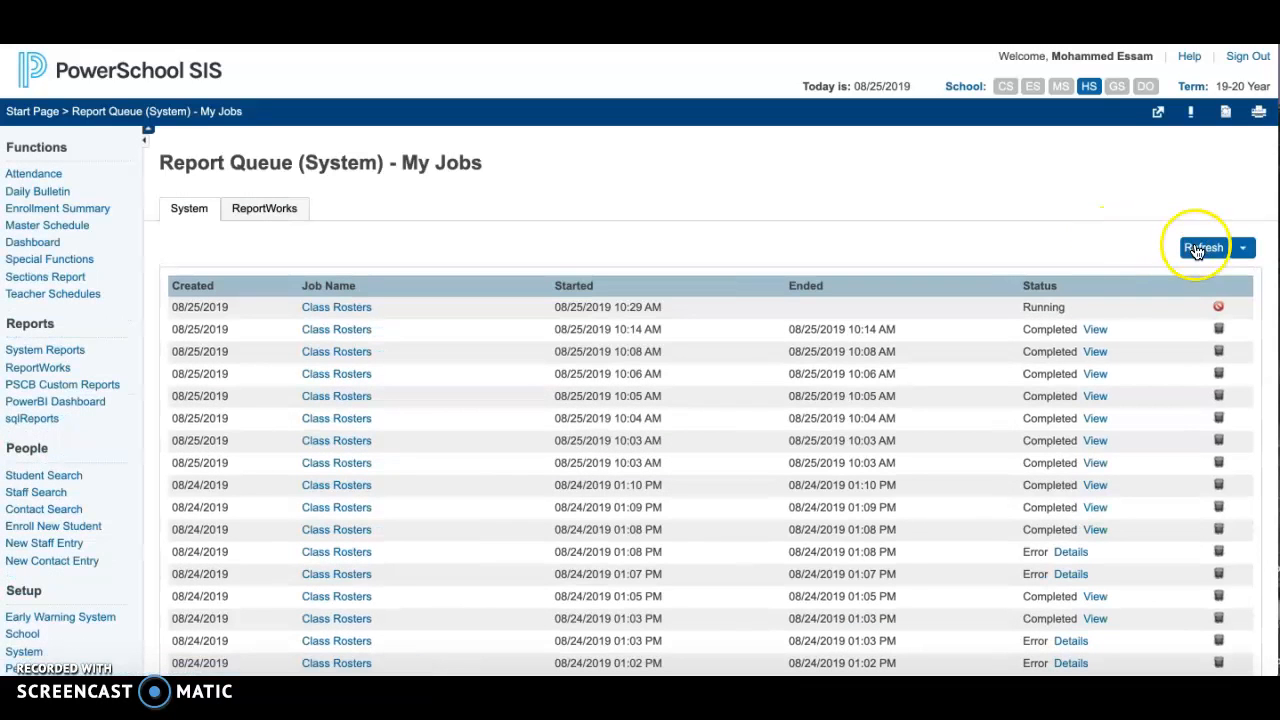
Refresh the report queue until the newest Class Rosters job finishes and open its PDF result.
left_click(1197, 251)
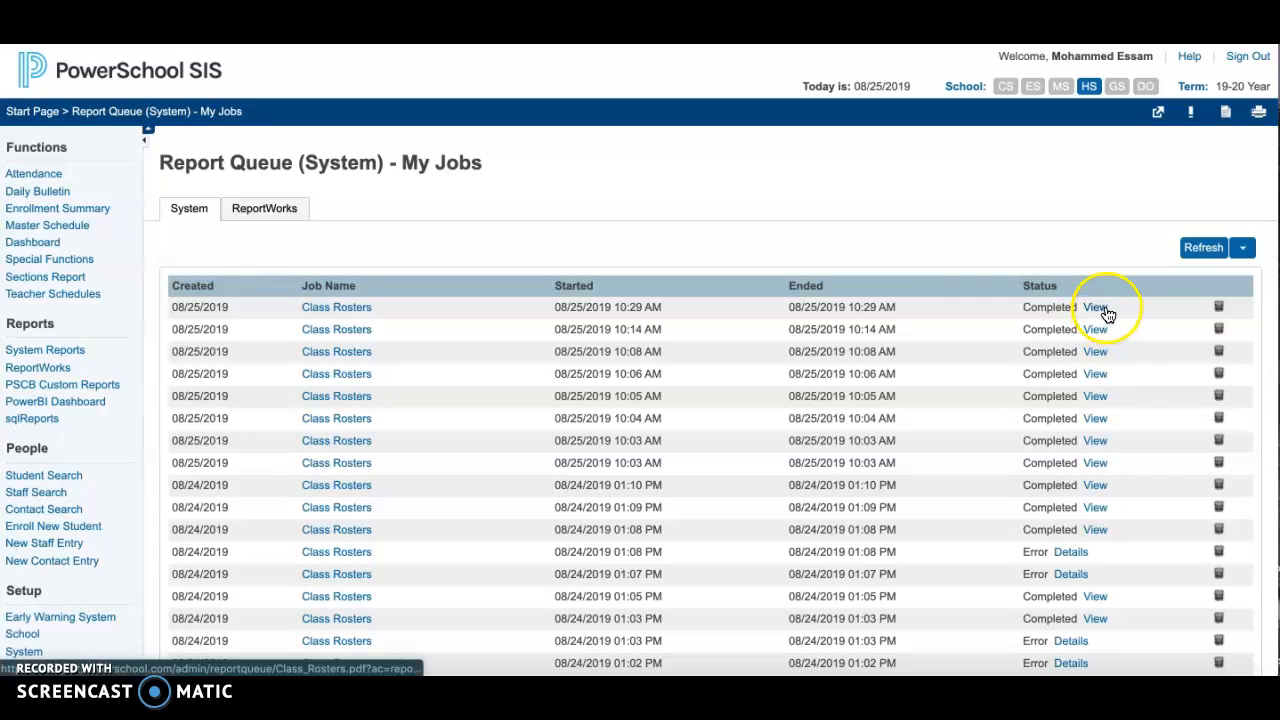
triple_click(1064, 310)
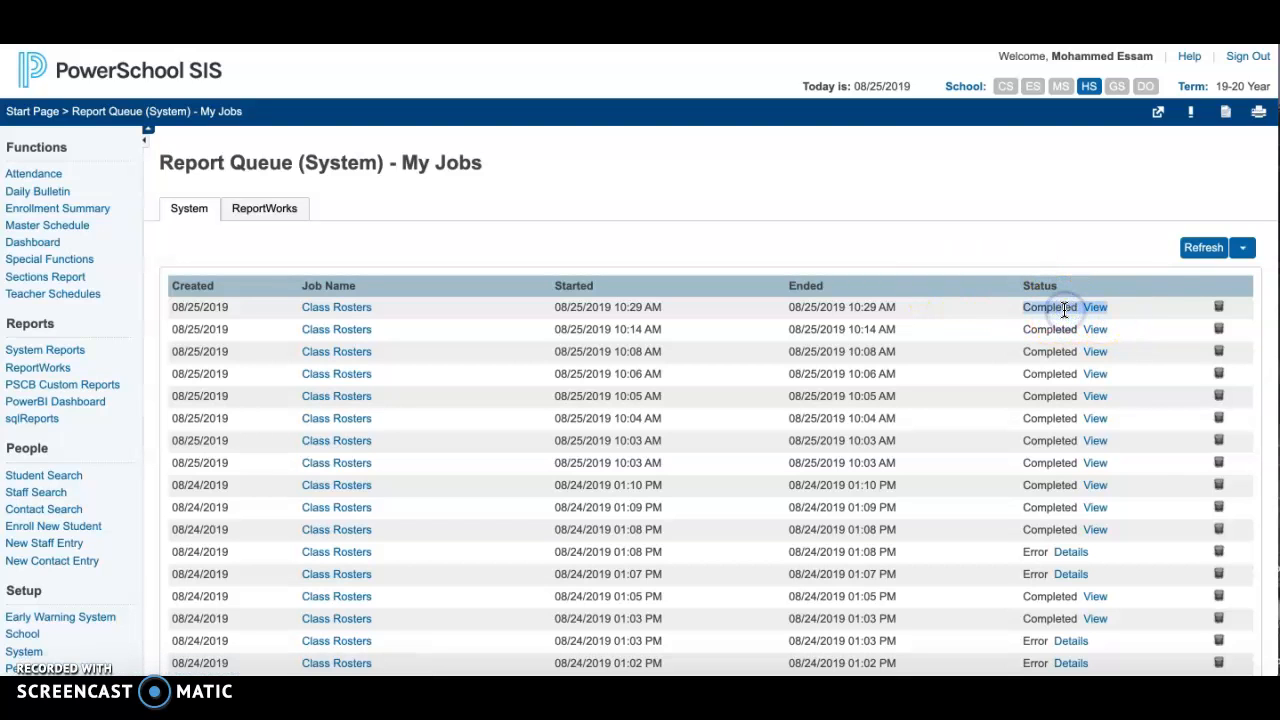
left_click(1069, 309)
left_click(1096, 308)
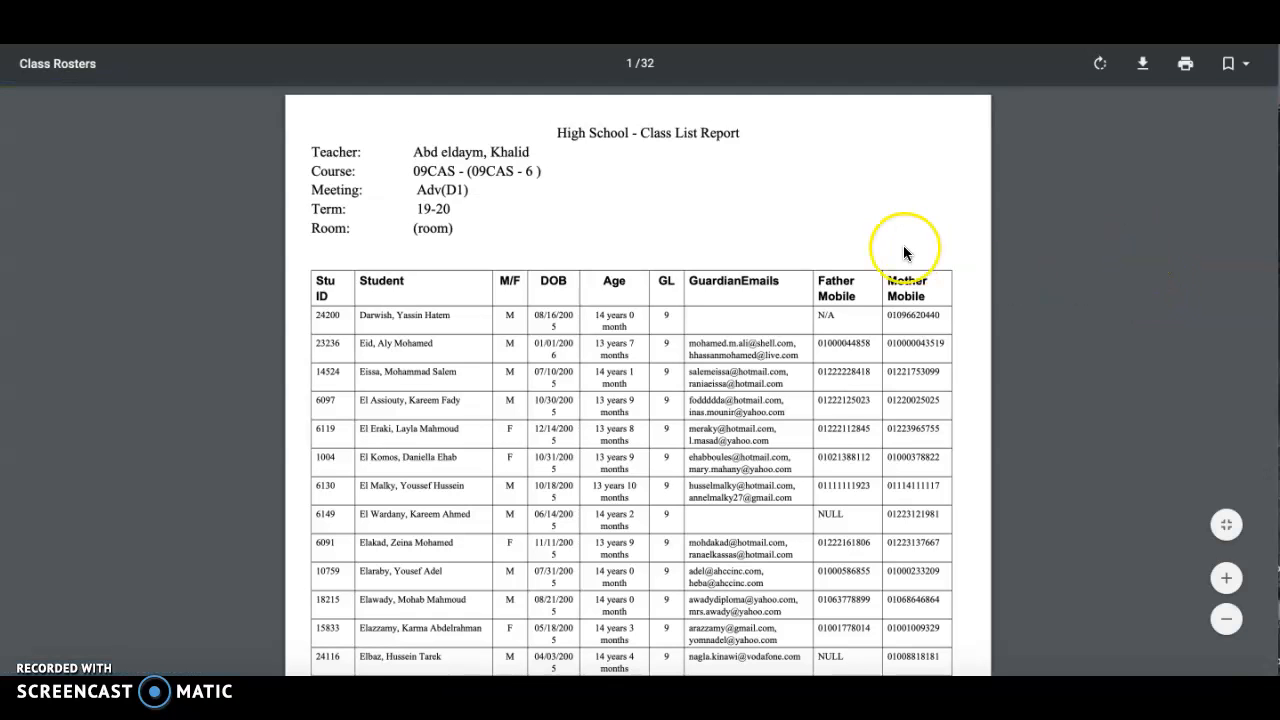
Examine the class list PDF's heading and roster columns on the first teacher's page and the following teacher's page.
scroll(903, 250, "down", 1)
scroll(903, 250, "down", 8)
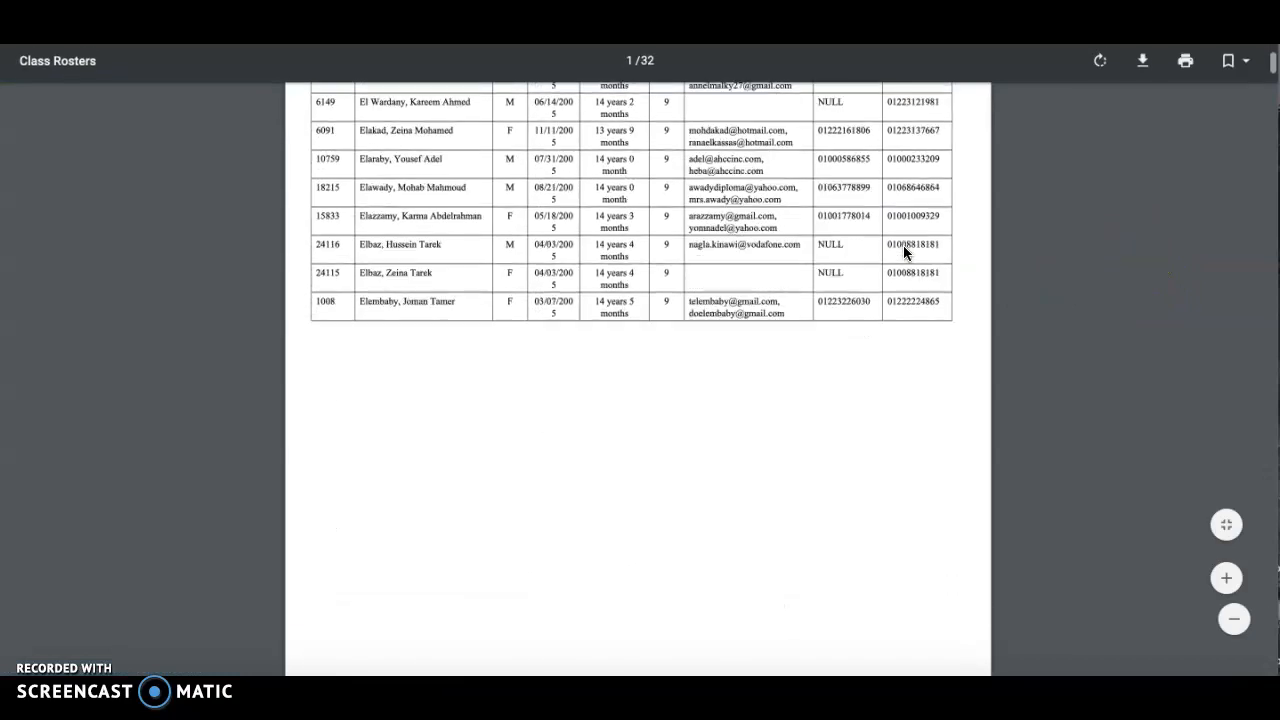
scroll(903, 253, "down", 3)
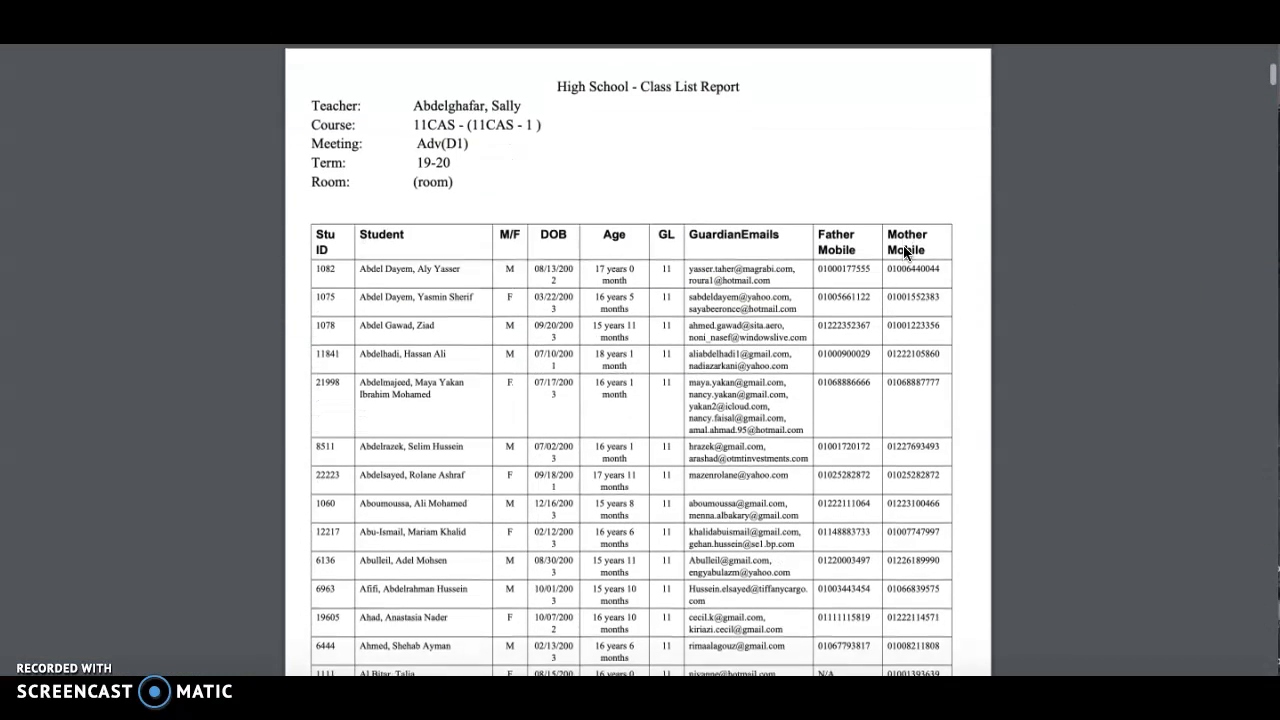
scroll(905, 253, "up", 10)
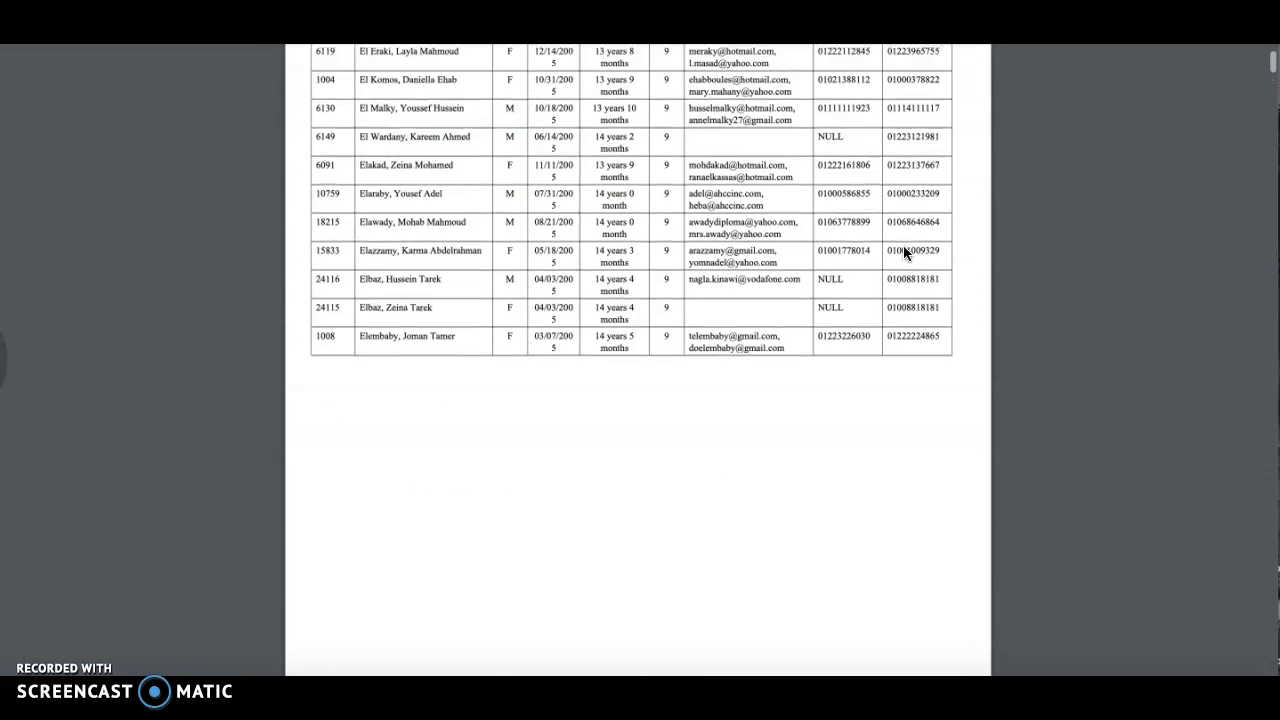
scroll(903, 253, "down", 1)
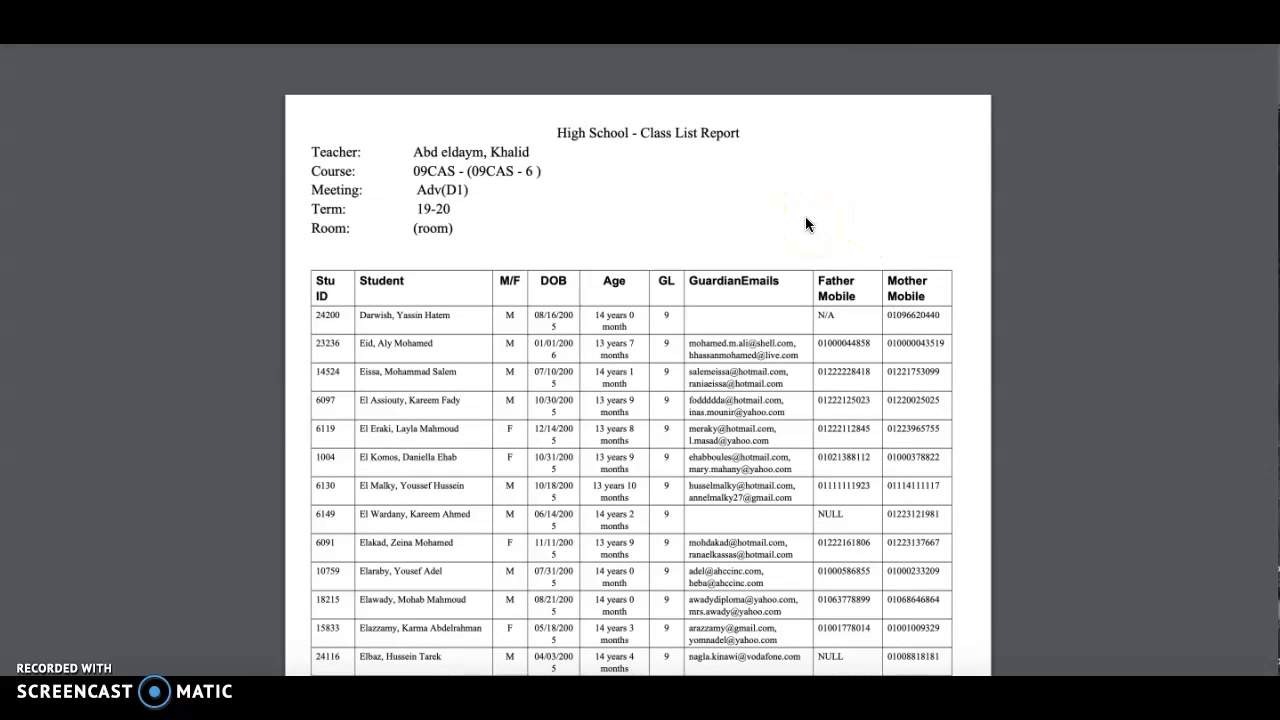
scroll(781, 206, "down", 1)
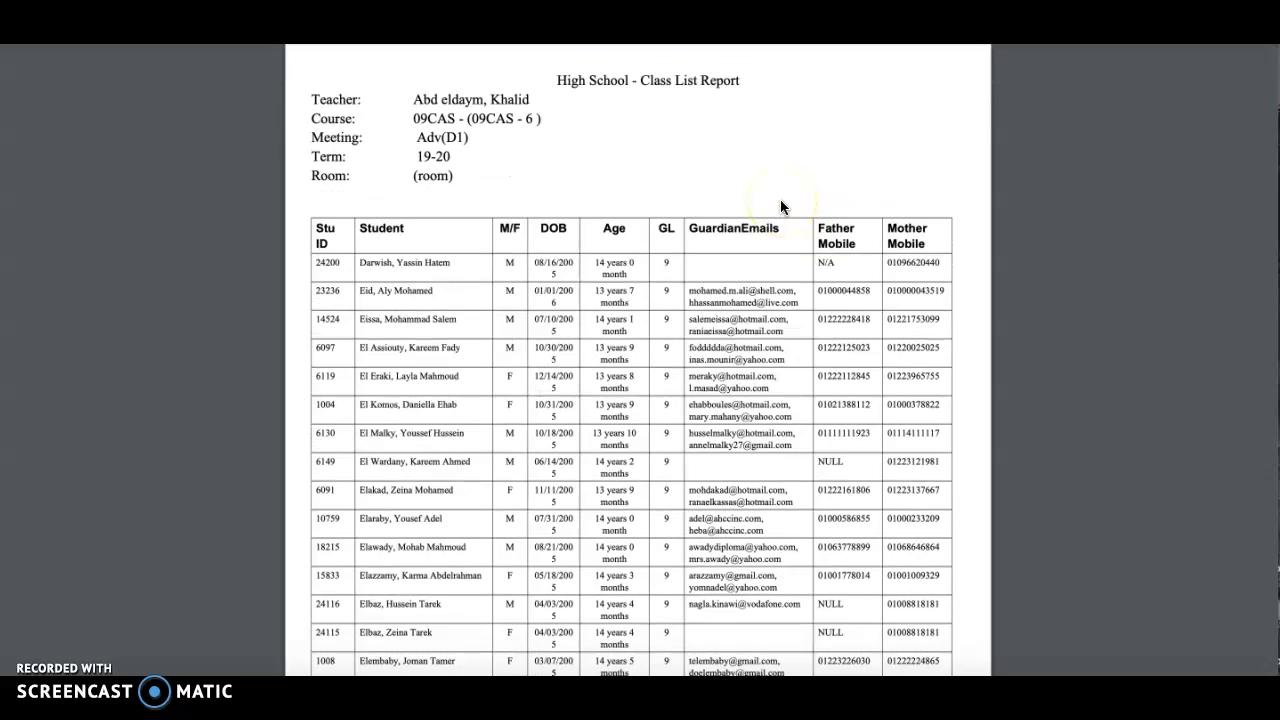
scroll(781, 206, "down", 2)
scroll(781, 206, "up", 2)
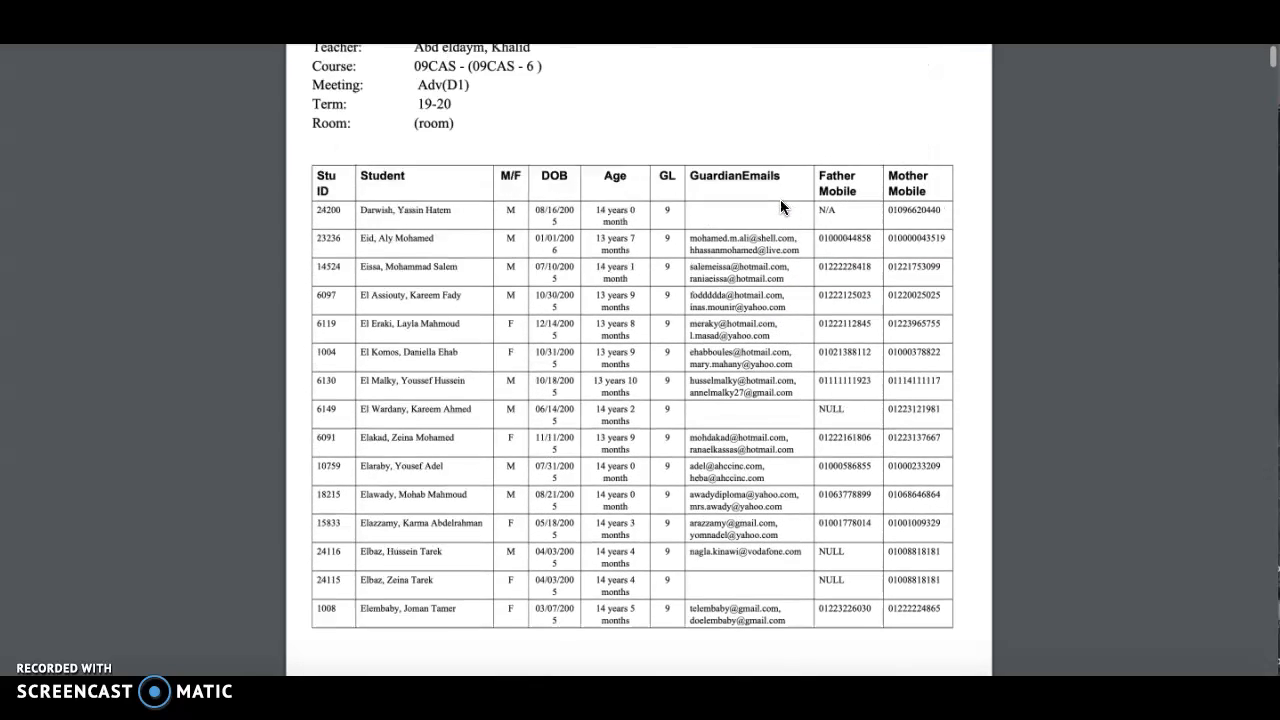